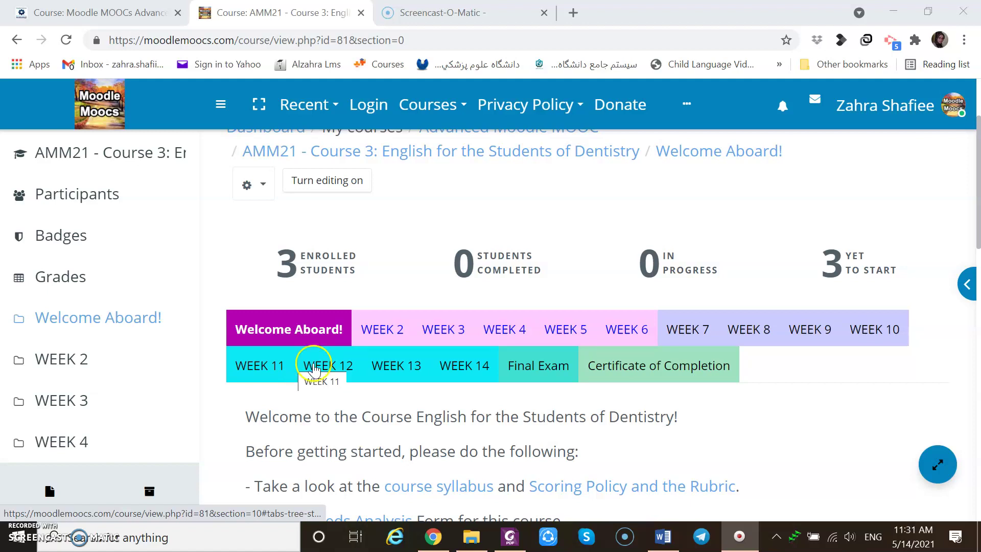
- Turn editing on for the English for the Students of Dentistry course
left_click(533, 380)
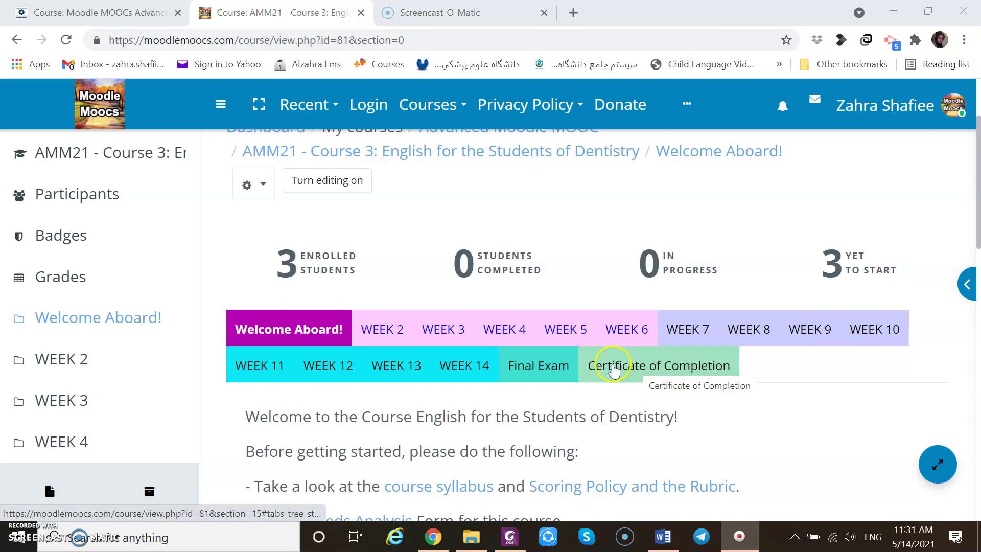
left_click(330, 333)
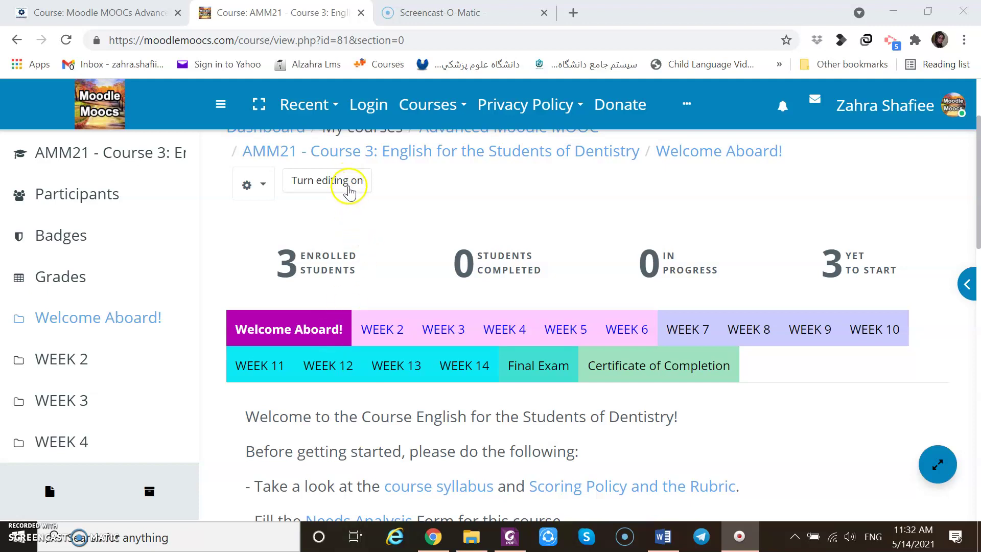
left_click(349, 189)
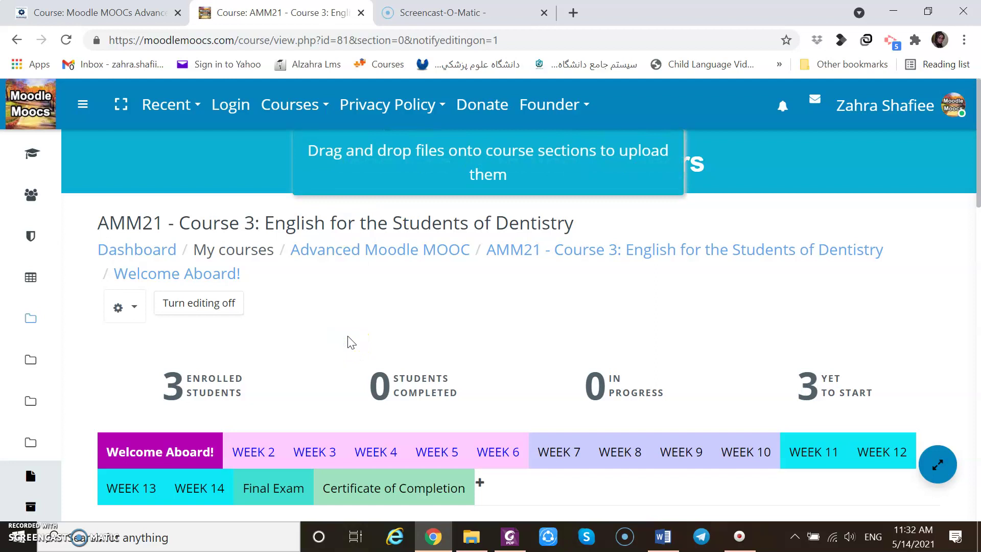
- Scroll through the Welcome Aboard! section to review its Let's Go activities
scroll(351, 343, "down", 3)
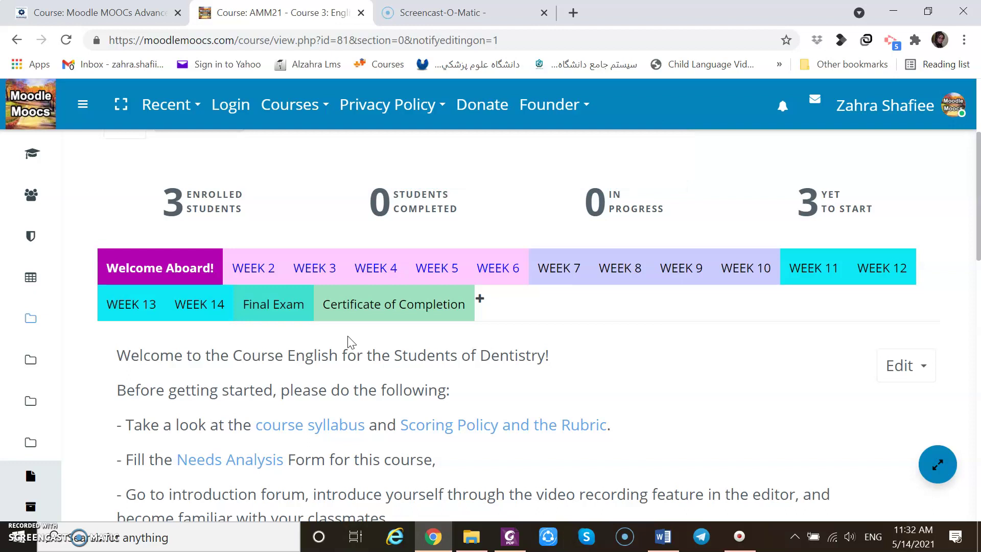
scroll(347, 340, "down", 2)
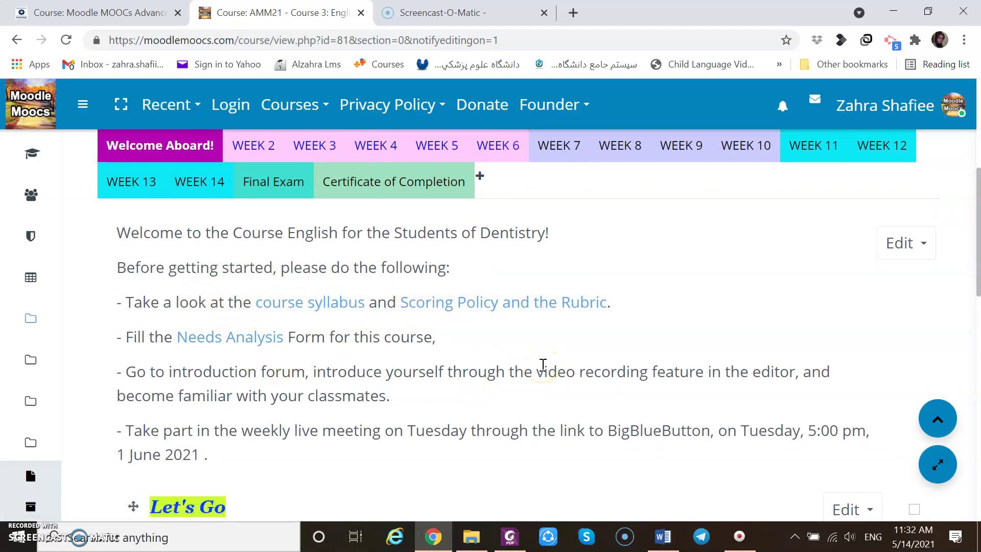
scroll(543, 364, "down", 1)
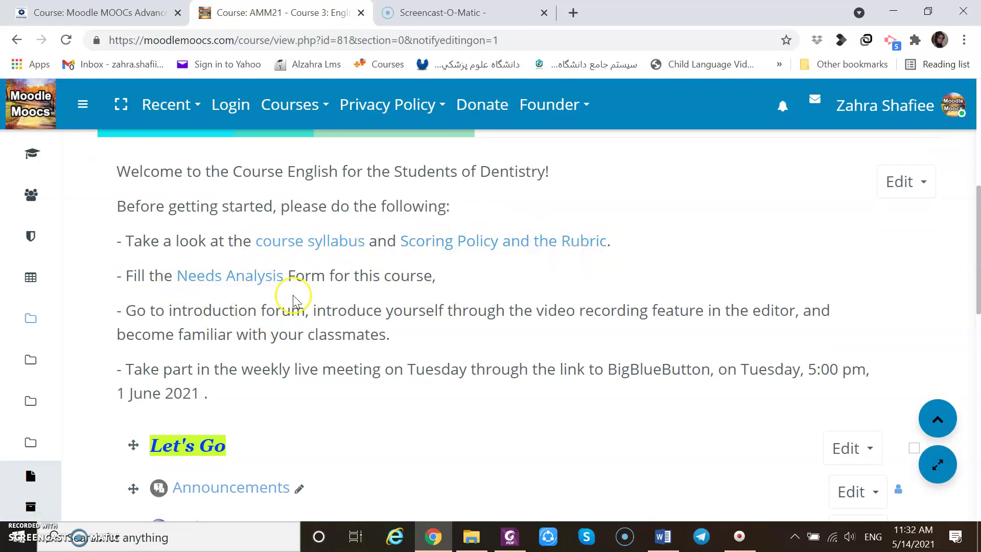
scroll(392, 337, "down", 1)
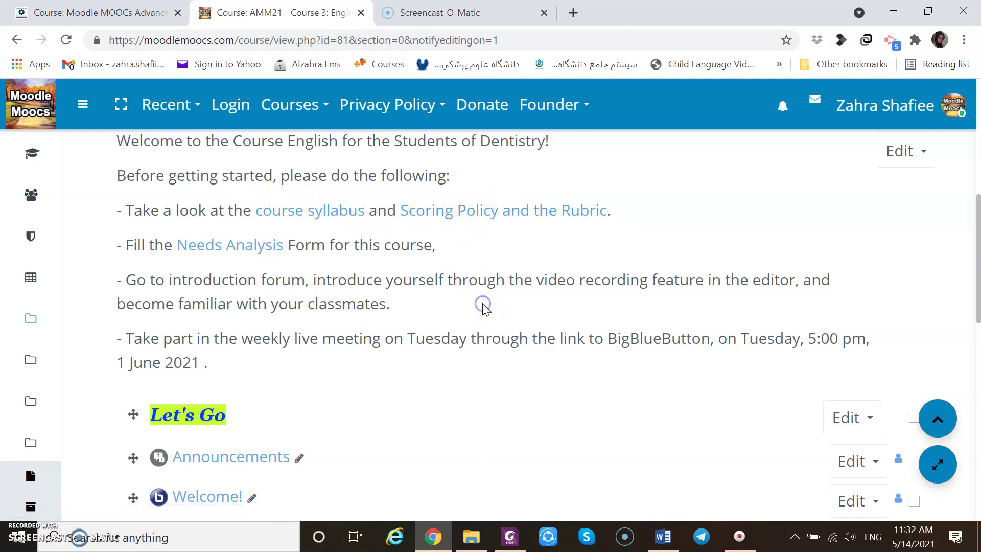
scroll(483, 309, "down", 2)
scroll(484, 309, "down", 3)
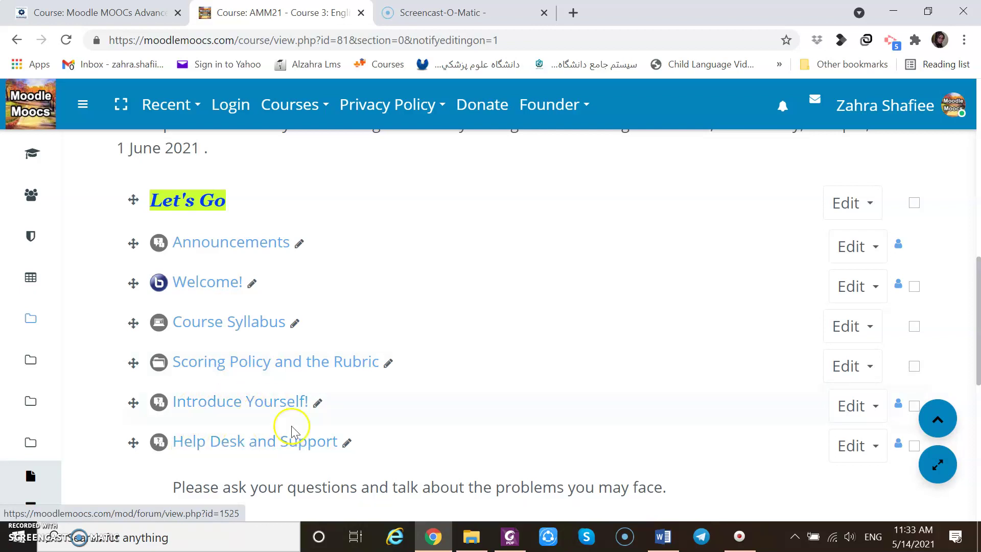
scroll(494, 321, "up", 3)
scroll(494, 318, "up", 9)
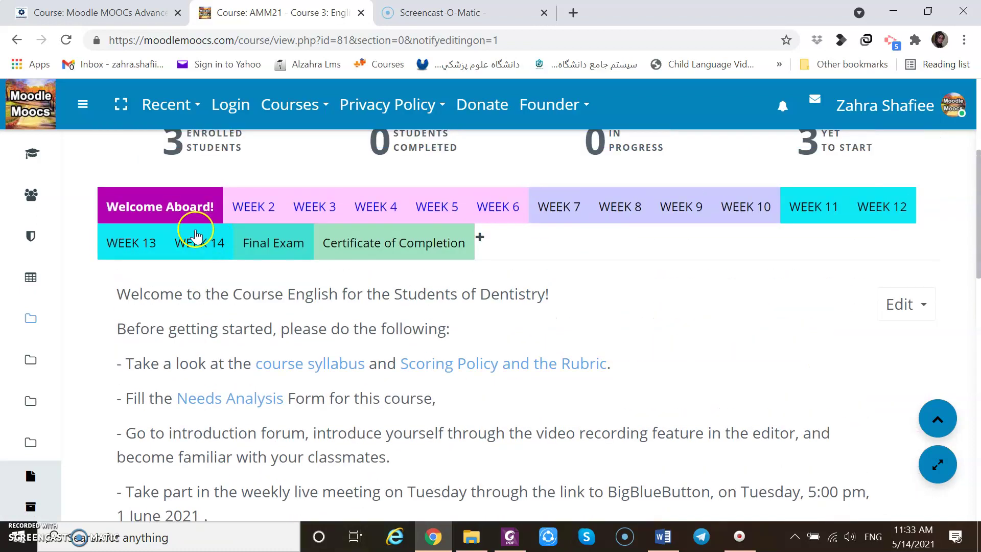
left_click(255, 210)
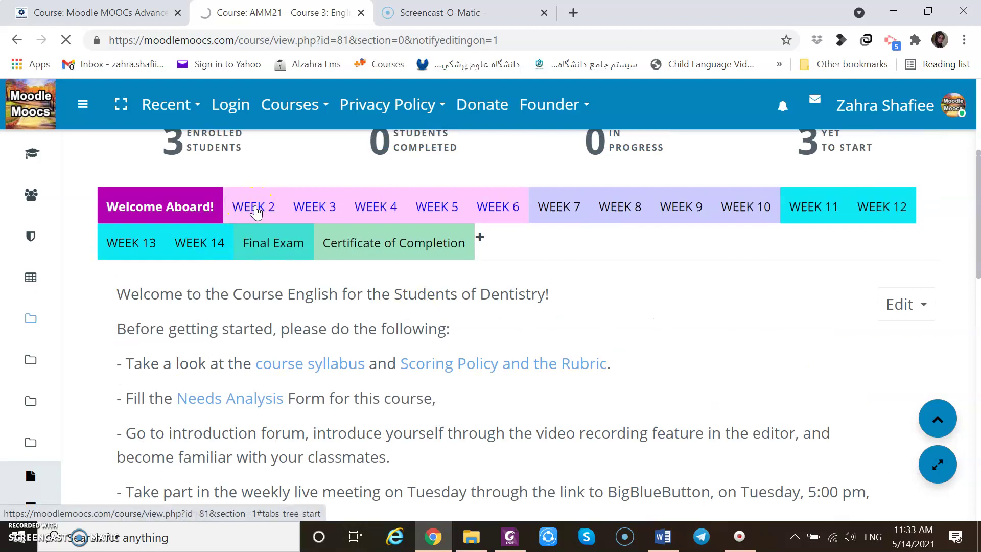
scroll(256, 212, "down", 2)
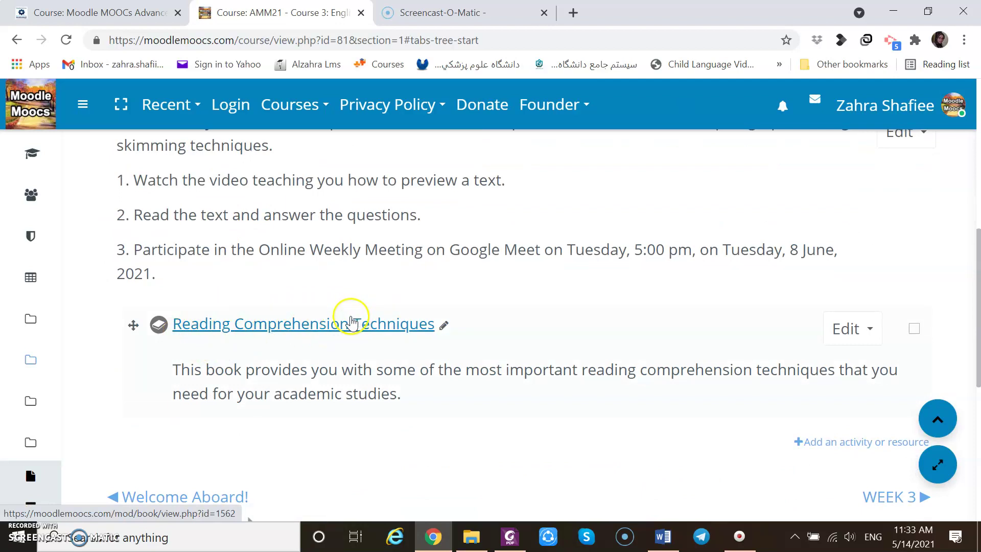
scroll(317, 285, "up", 2)
scroll(317, 286, "up", 2)
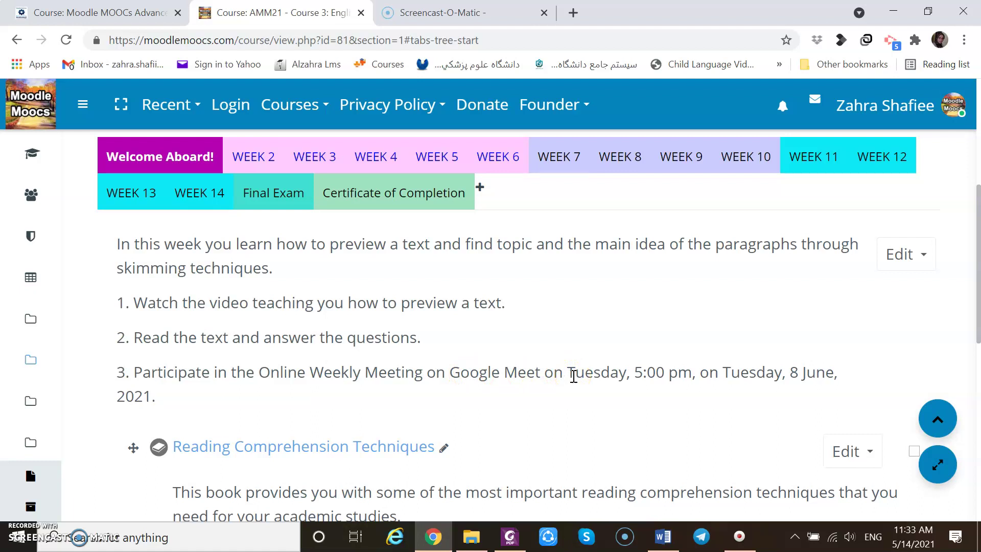
scroll(573, 378, "up", 1)
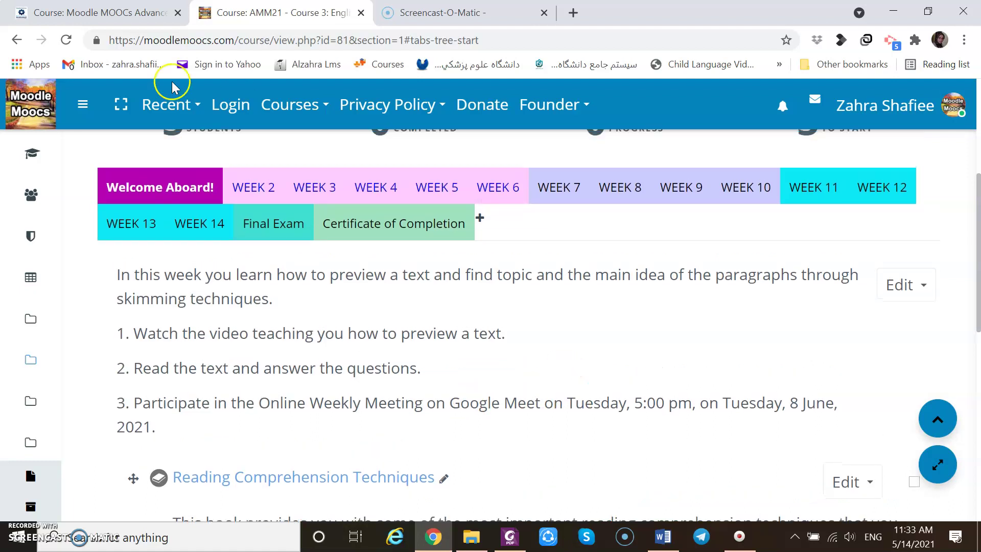
left_click(162, 203)
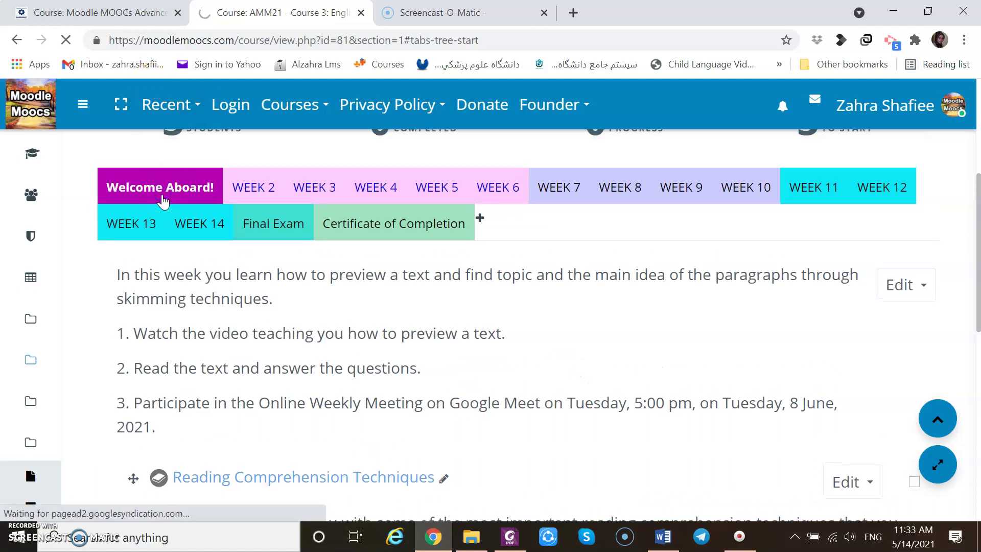
scroll(163, 202, "down", 4)
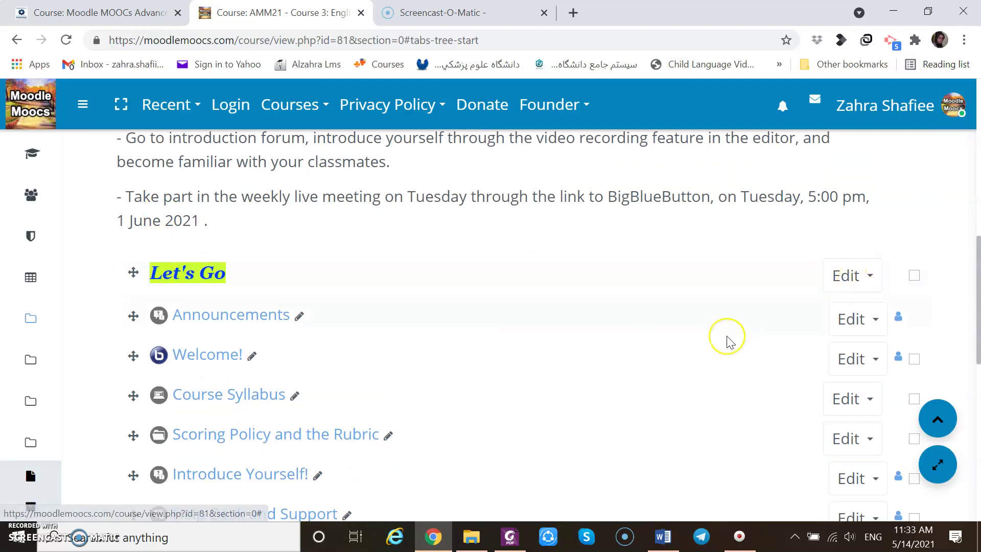
scroll(727, 337, "down", 5)
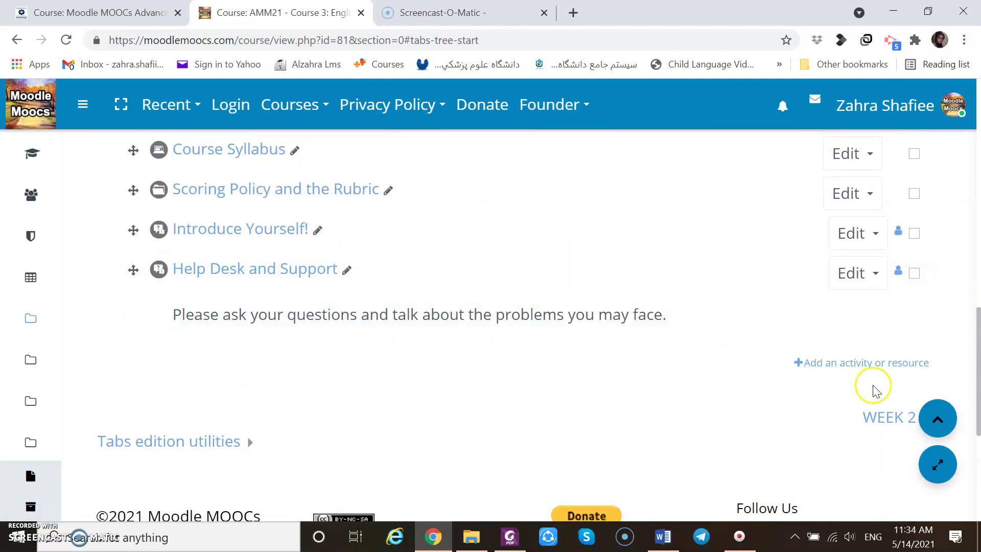
- Choose Label from the Resources tab of the activity chooser, starring it as a favourite
left_click(852, 368)
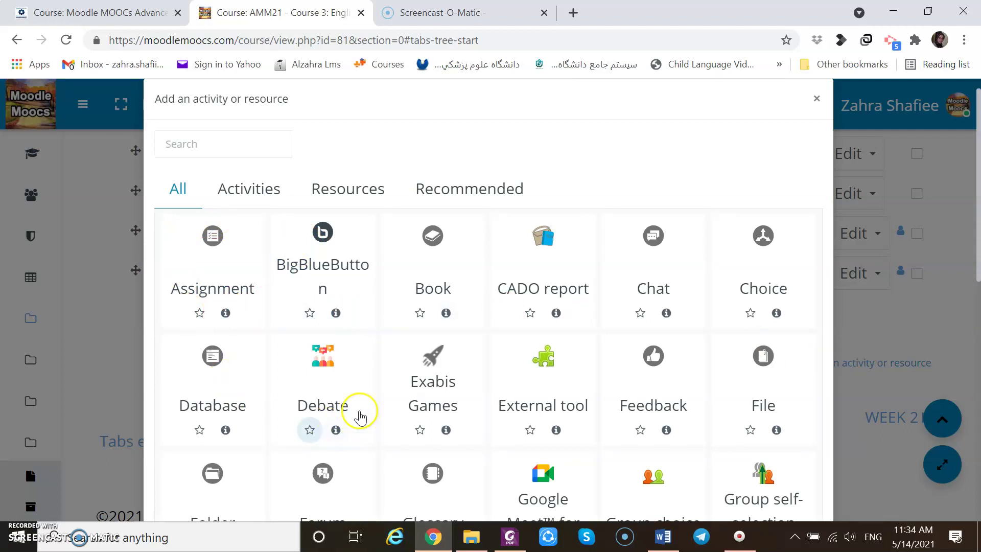
scroll(359, 416, "down", 3)
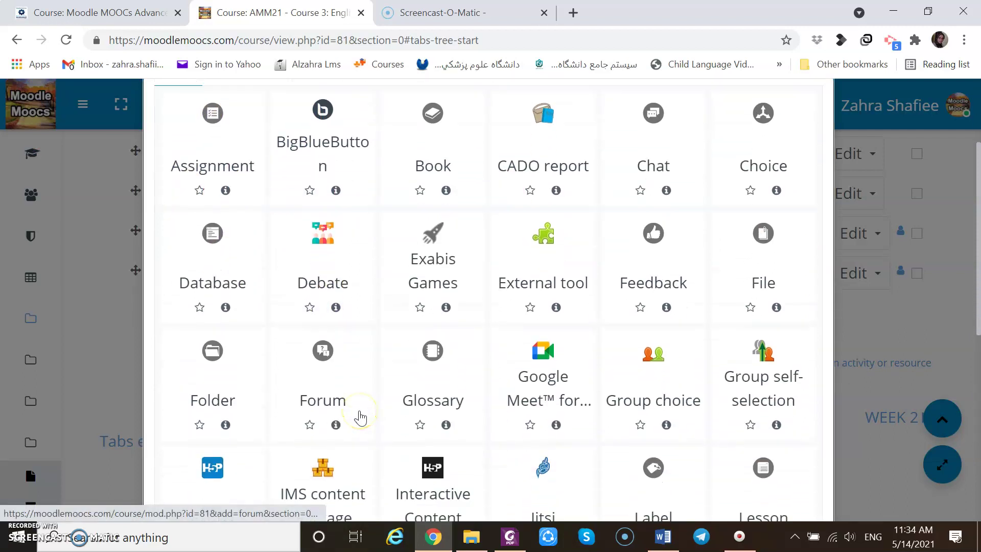
scroll(360, 417, "down", 5)
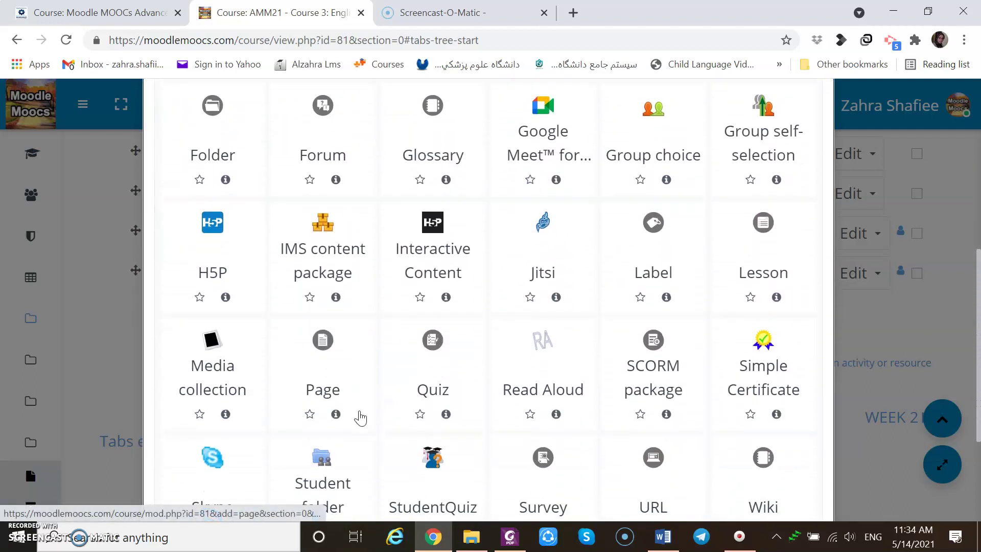
scroll(360, 416, "up", 8)
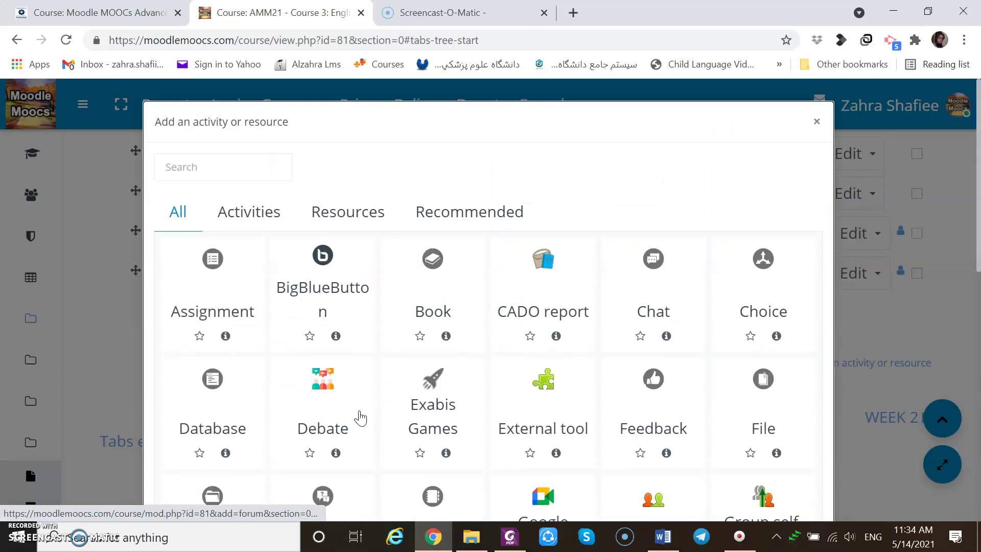
left_click(340, 217)
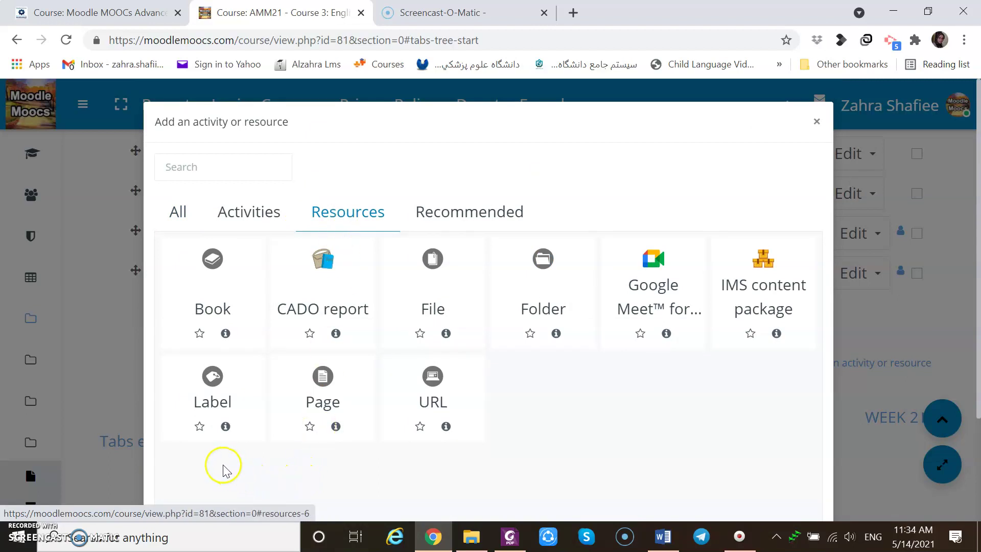
left_click(199, 436)
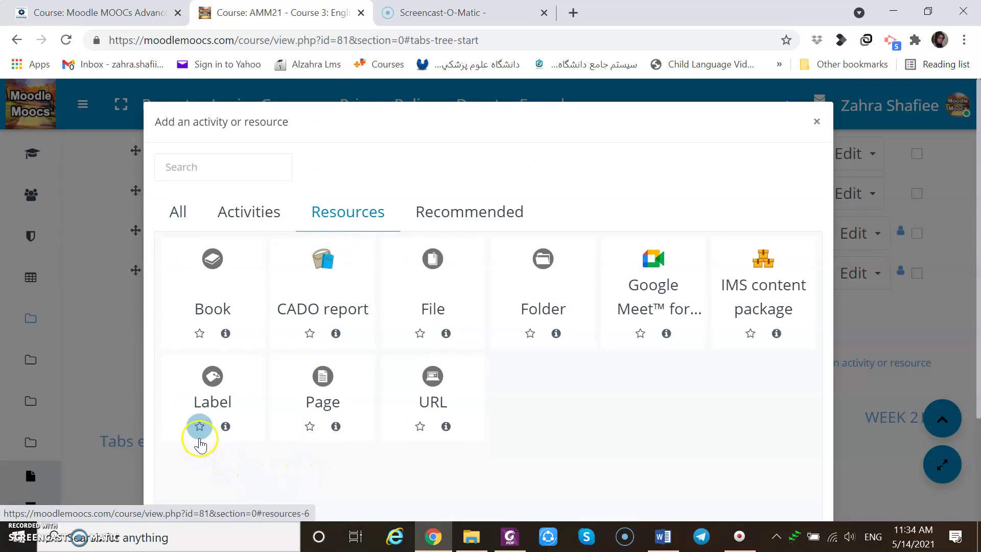
left_click(487, 223)
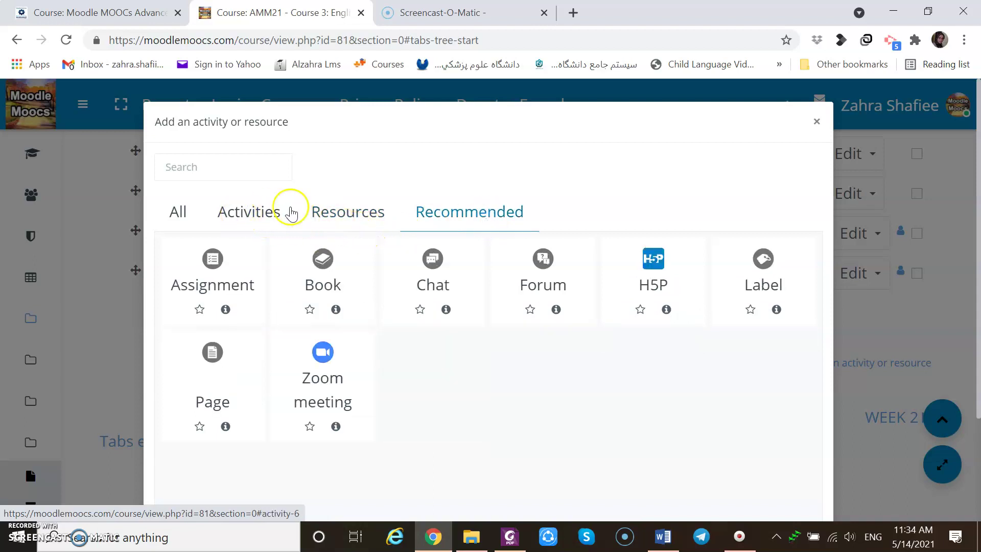
left_click(342, 214)
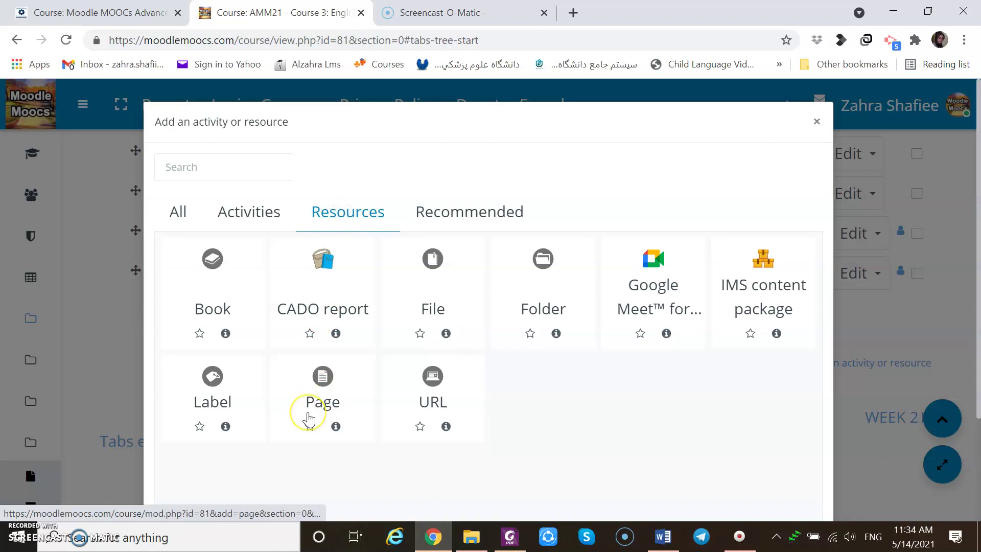
left_click(210, 409)
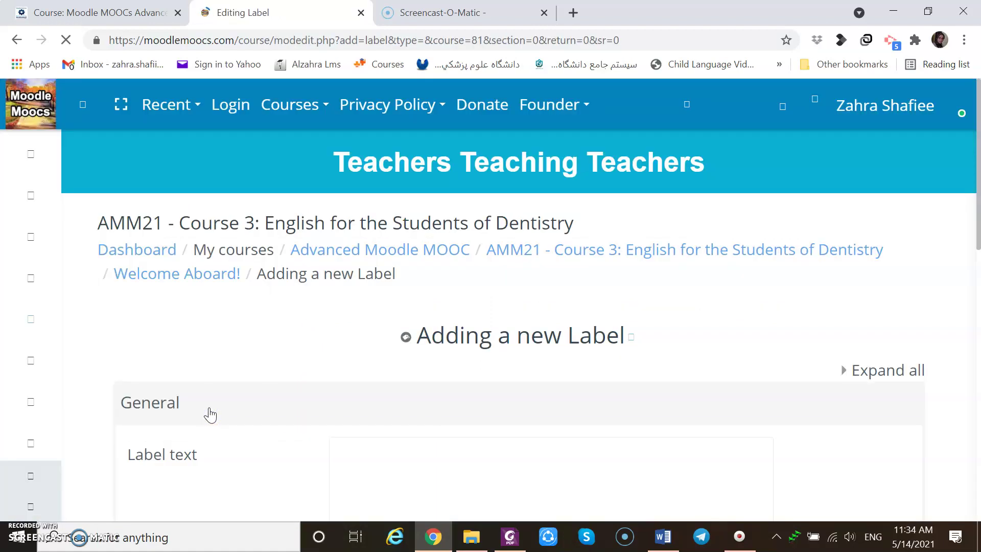
- Enter 'Welcome to the course!' in the new label's text editor
scroll(210, 415, "down", 4)
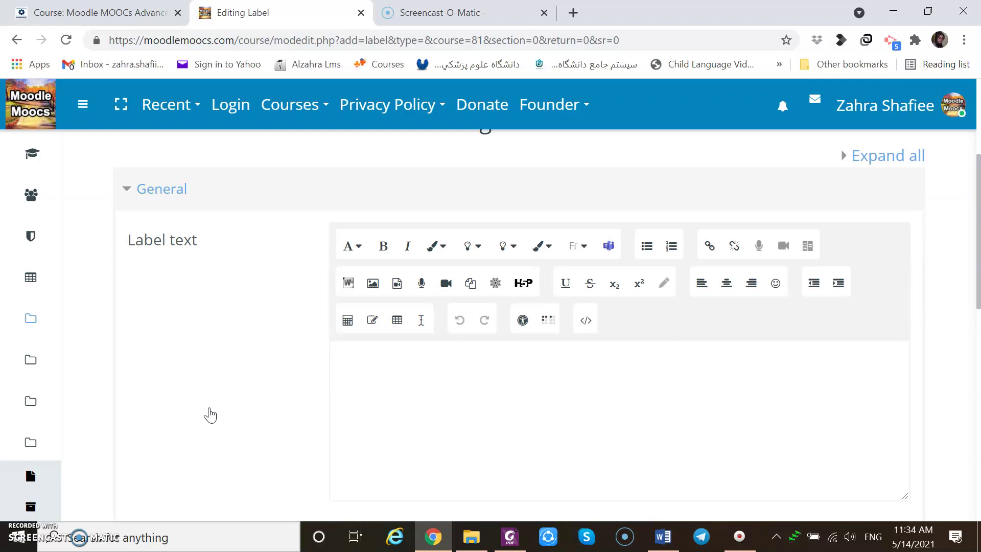
scroll(210, 415, "down", 2)
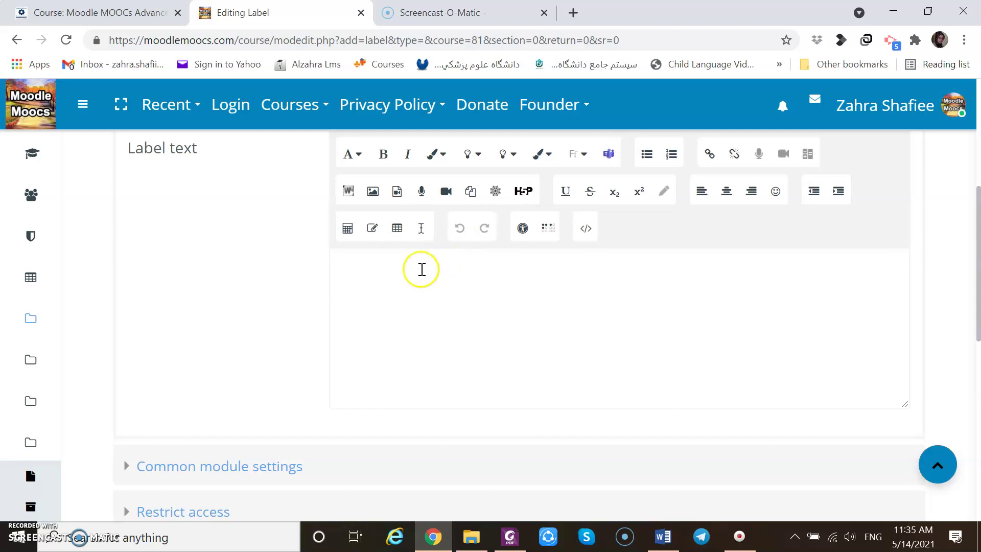
left_click(380, 270)
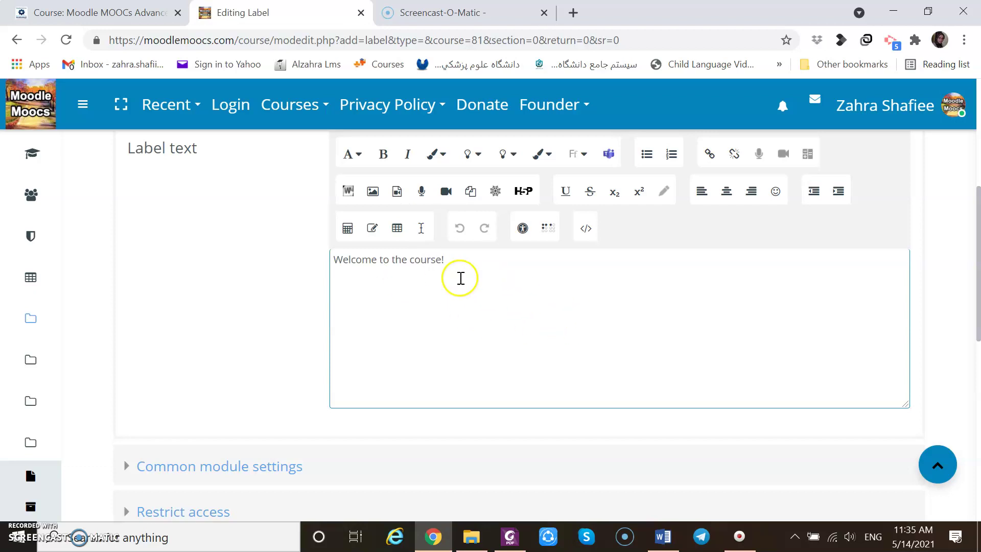
- Make the welcome text dark blue, italic and bold, styled as Heading (large)
triple_click(414, 262)
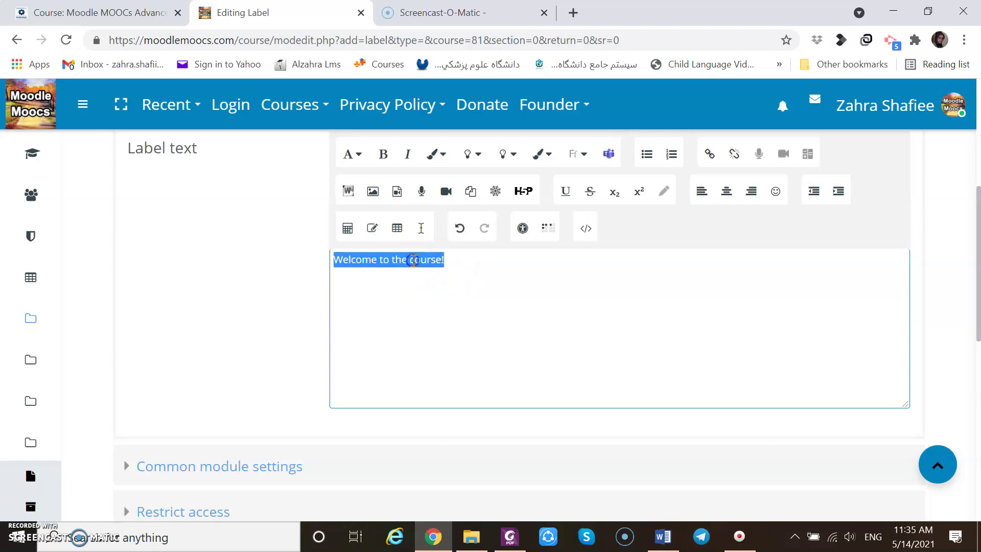
left_click(436, 154)
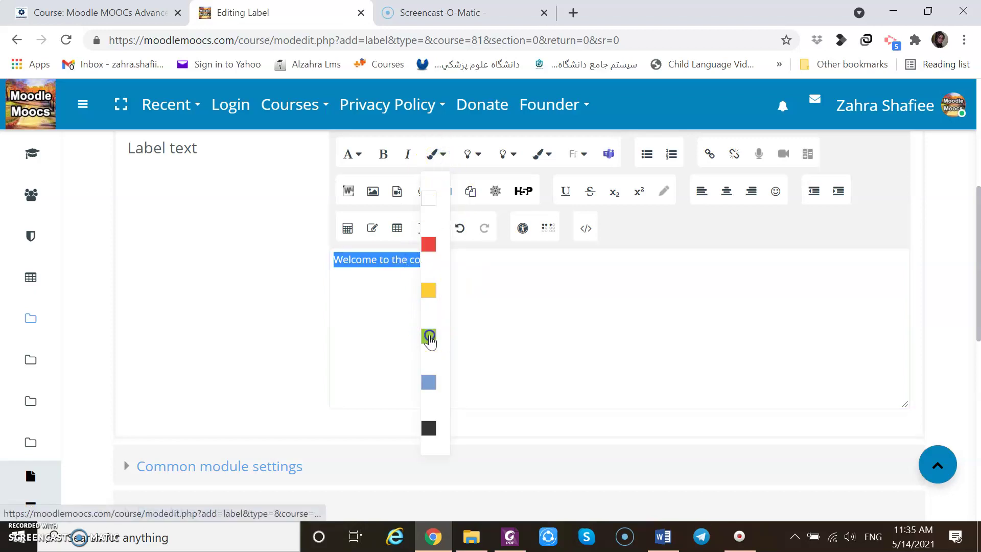
left_click(429, 337)
left_click(545, 155)
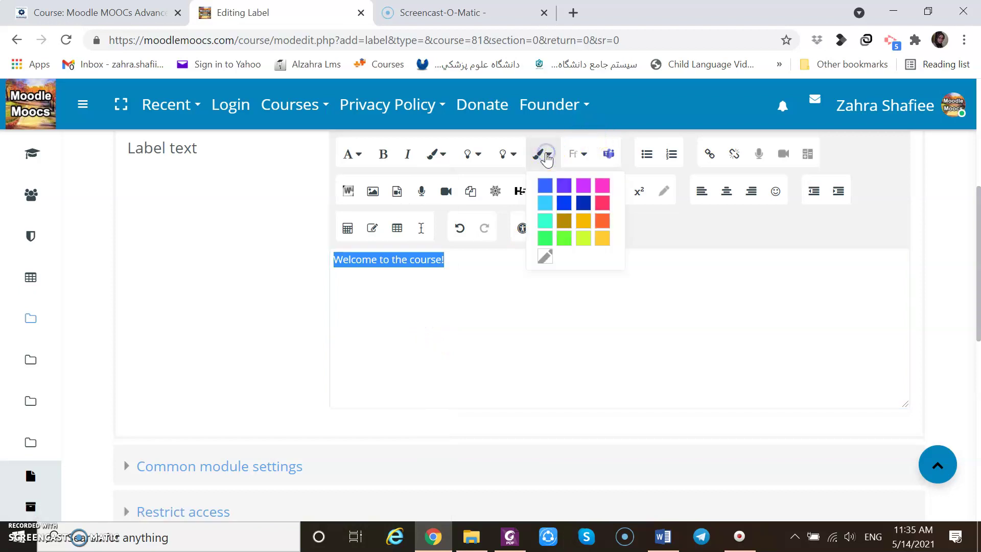
left_click(583, 204)
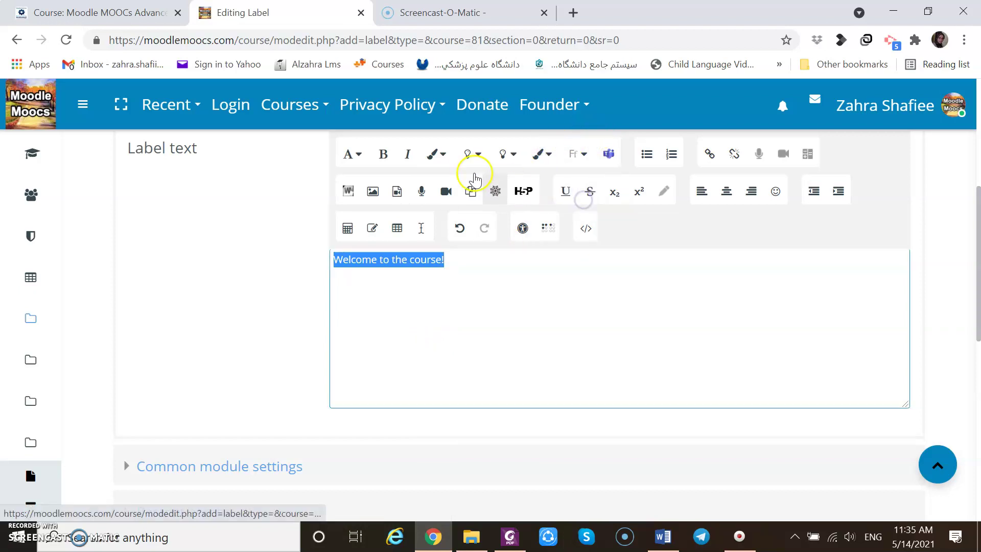
left_click(408, 154)
left_click(386, 158)
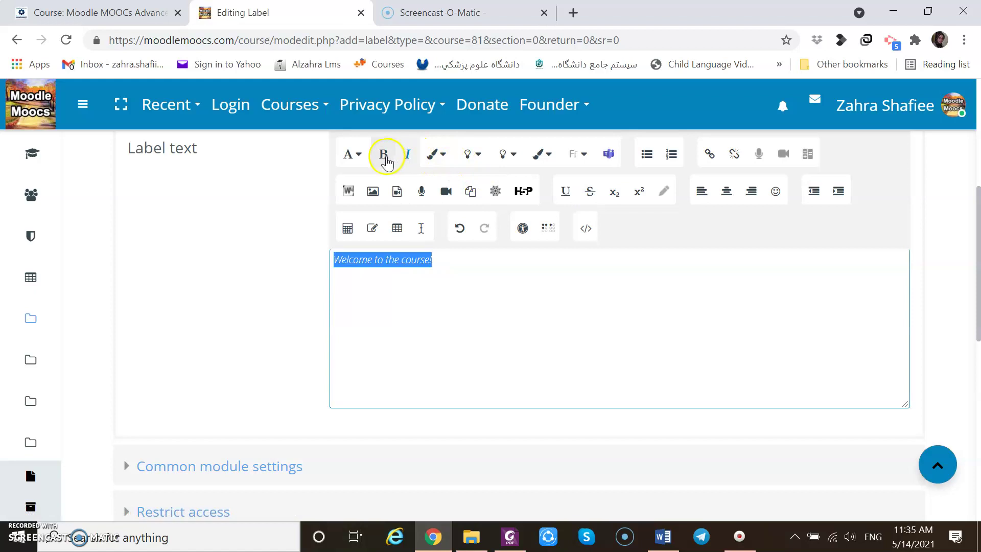
left_click(359, 163)
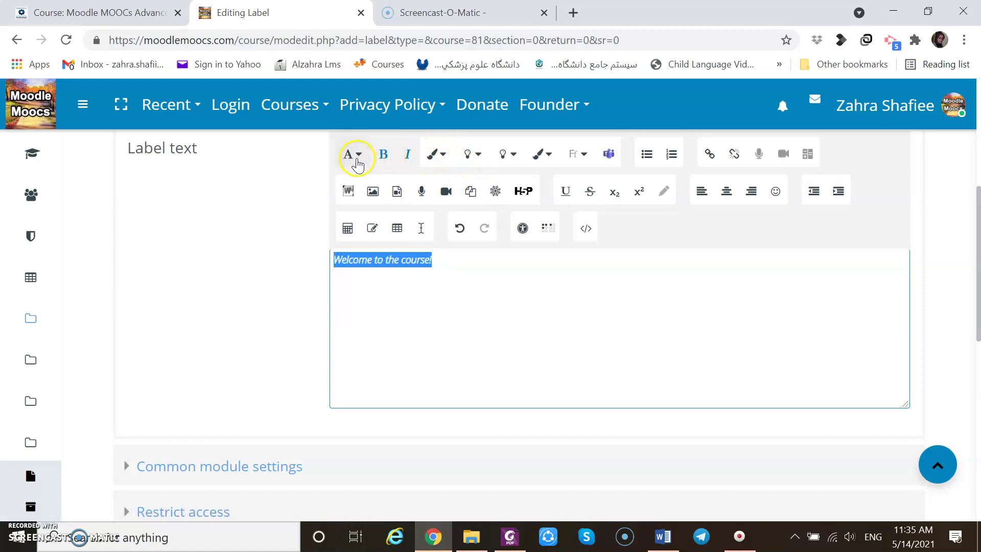
left_click(357, 162)
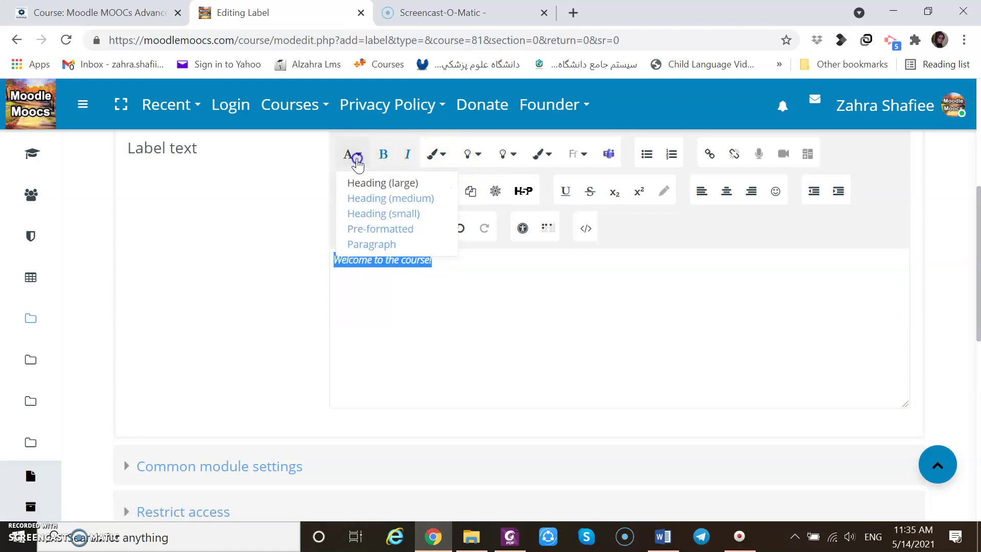
left_click(369, 184)
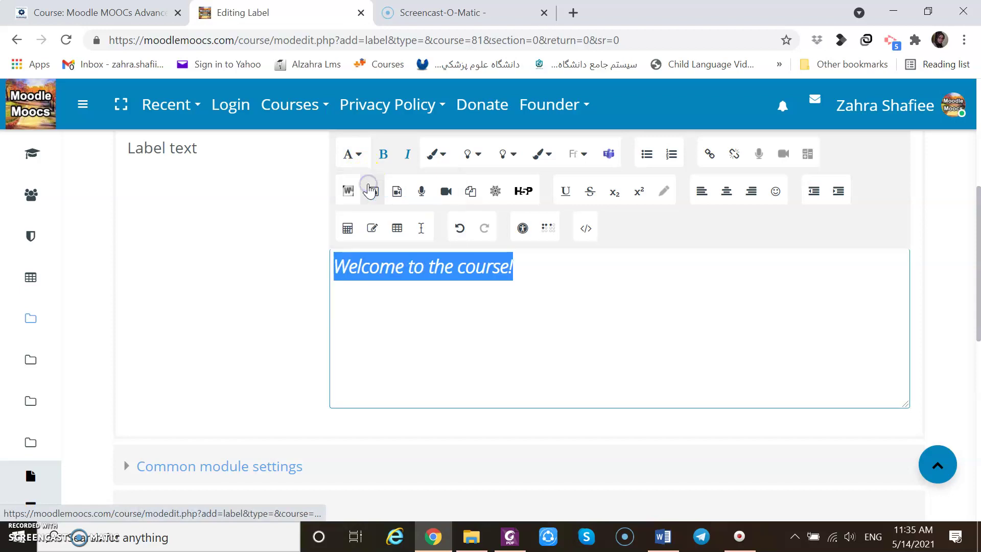
left_click(440, 351)
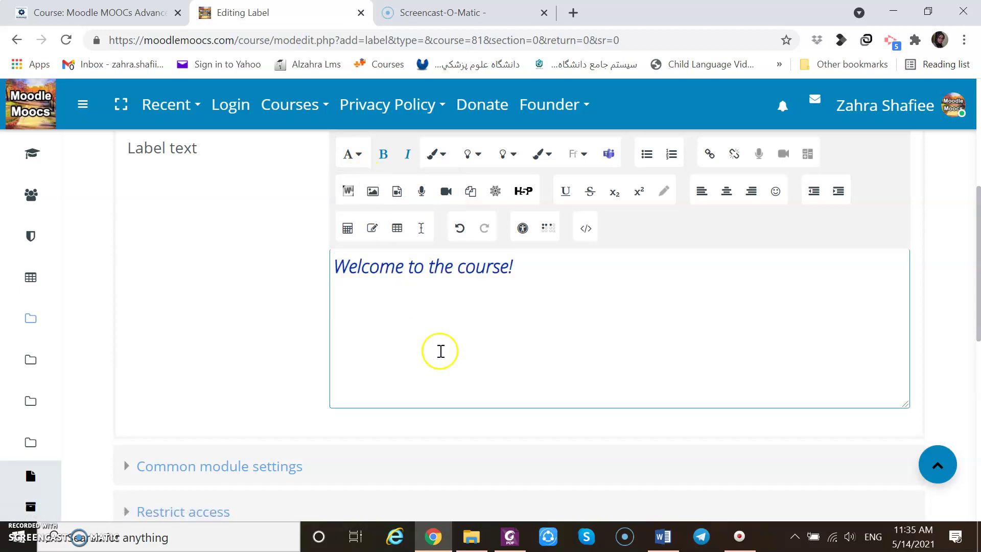
- Give the welcome heading a lime background highlight
triple_click(448, 266)
left_click(478, 154)
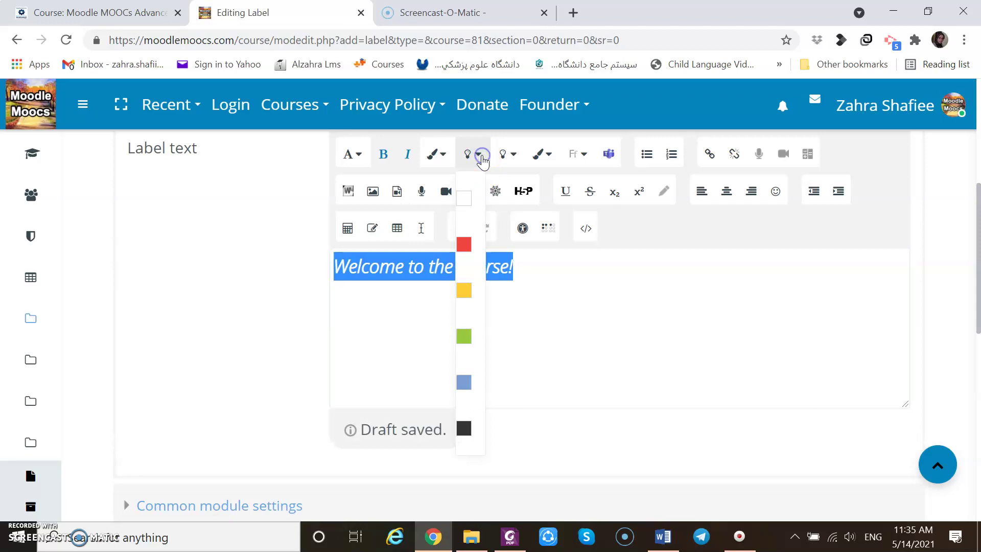
left_click(504, 154)
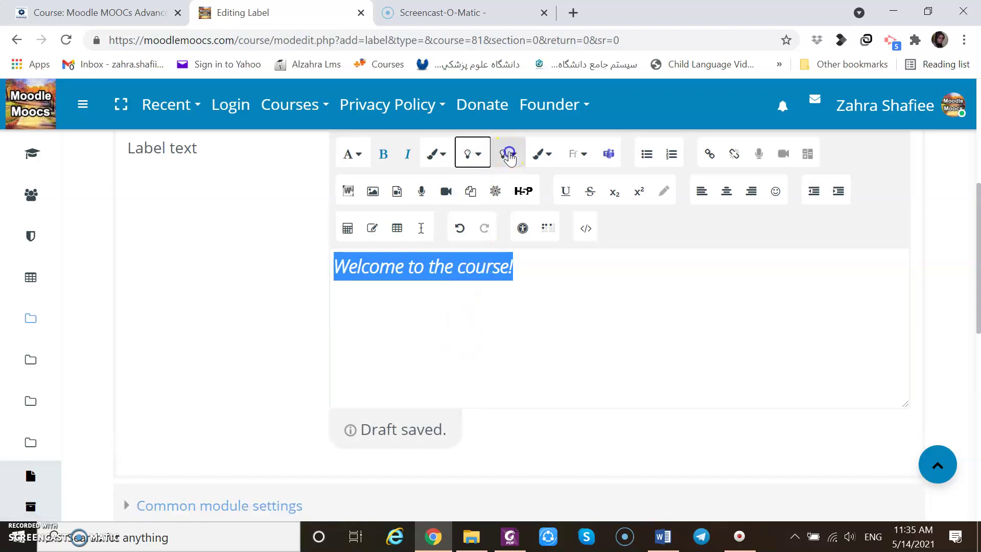
left_click(503, 153)
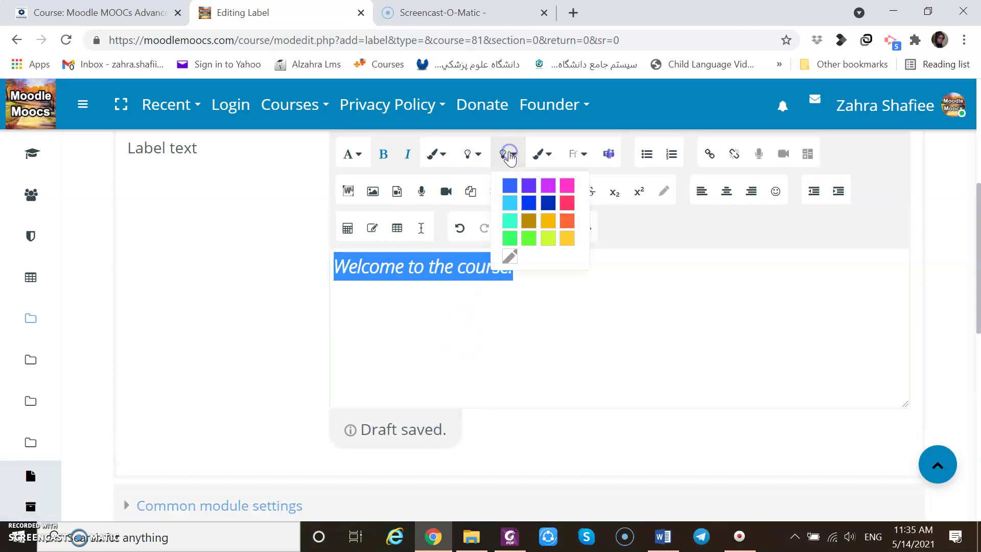
left_click(546, 241)
left_click(588, 334)
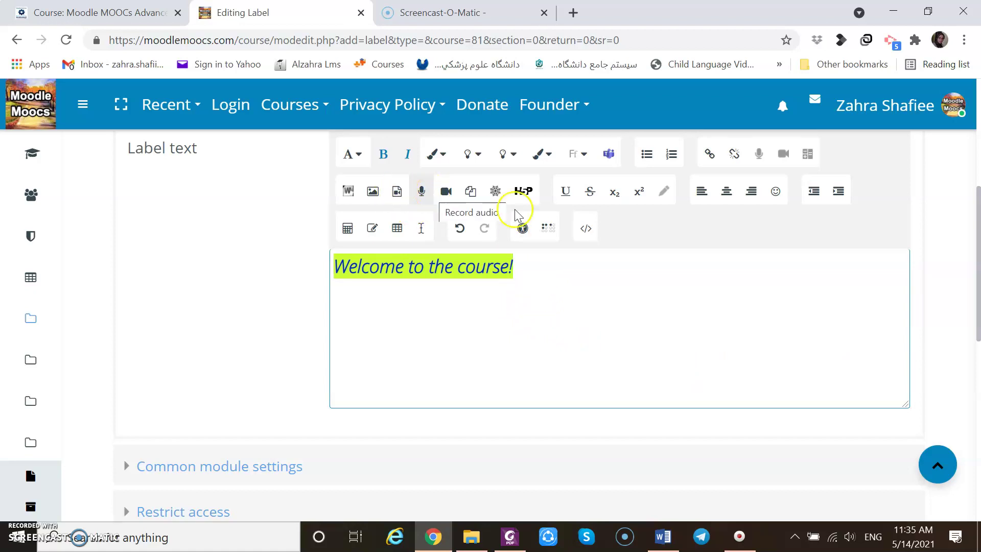
left_click(949, 345)
scroll(949, 352, "down", 1)
scroll(949, 349, "down", 1)
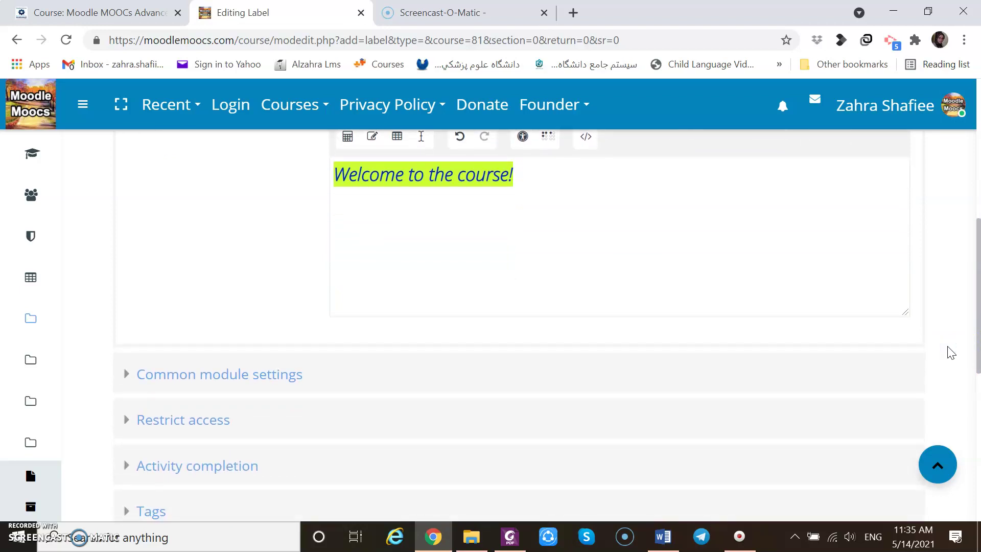
scroll(951, 352, "down", 2)
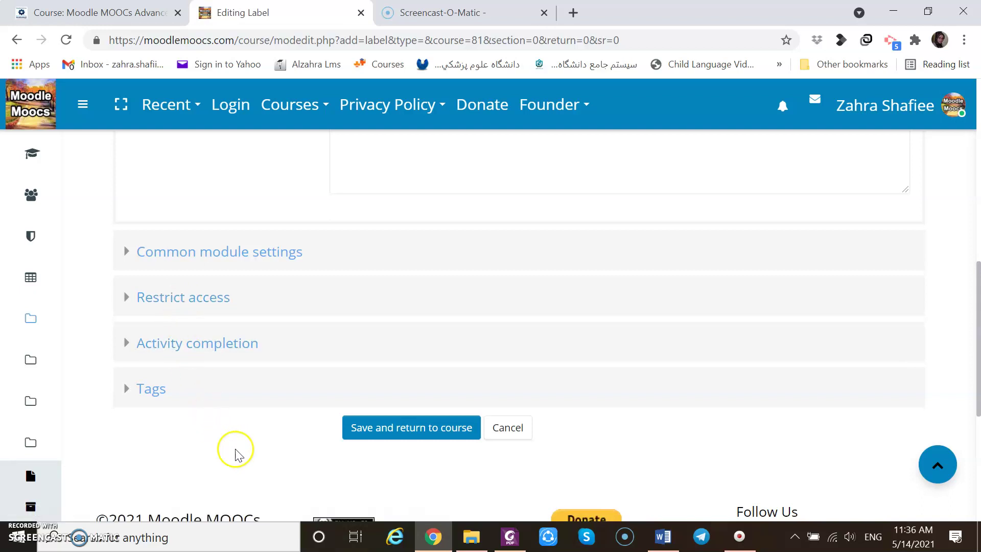
- Save the label, turn editing off and check the highlighted welcome label on the course page
left_click(374, 434)
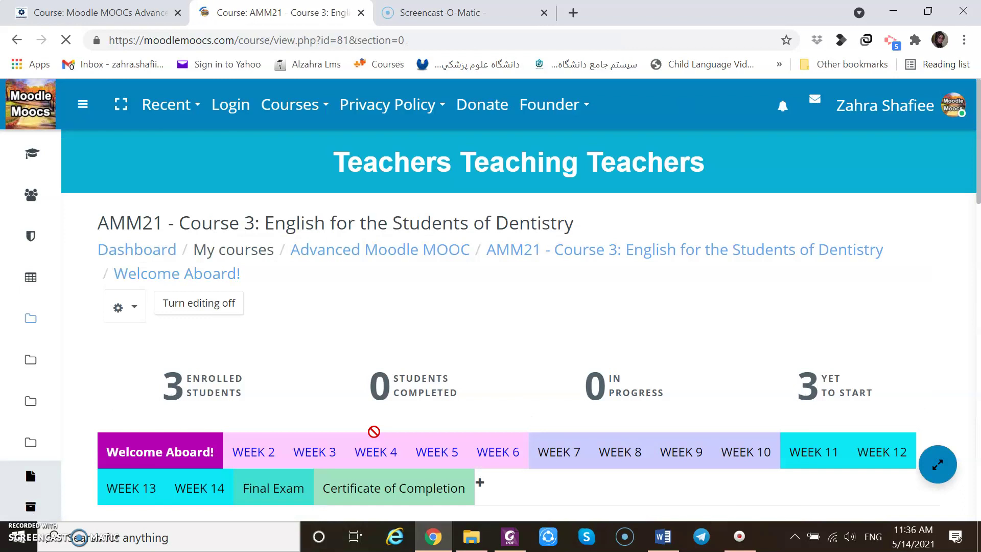
left_click(203, 307)
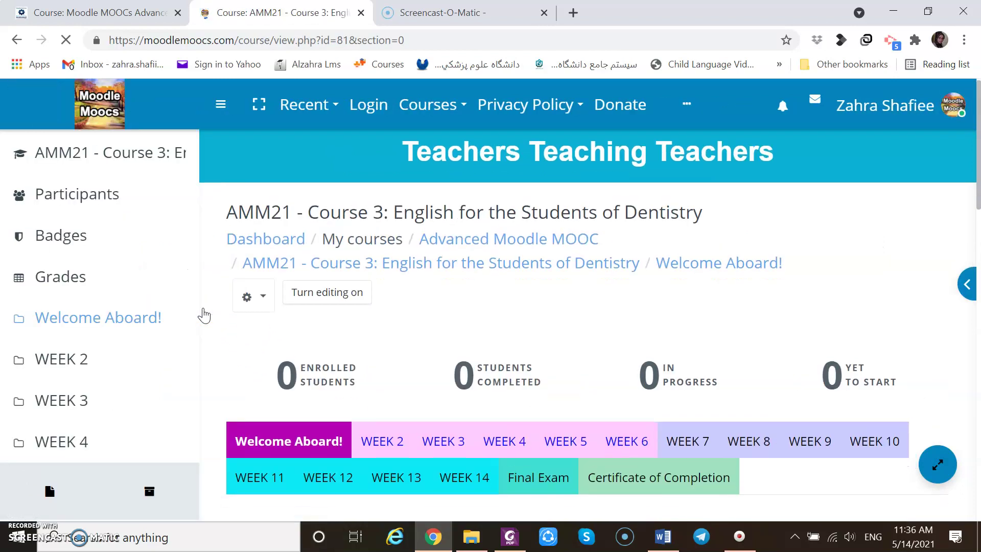
scroll(204, 316, "down", 10)
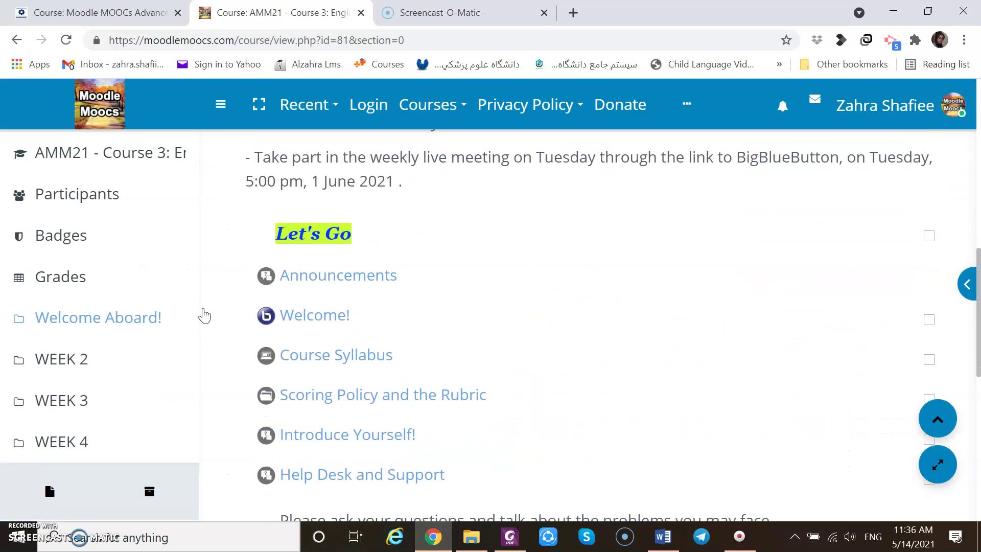
scroll(203, 315, "down", 4)
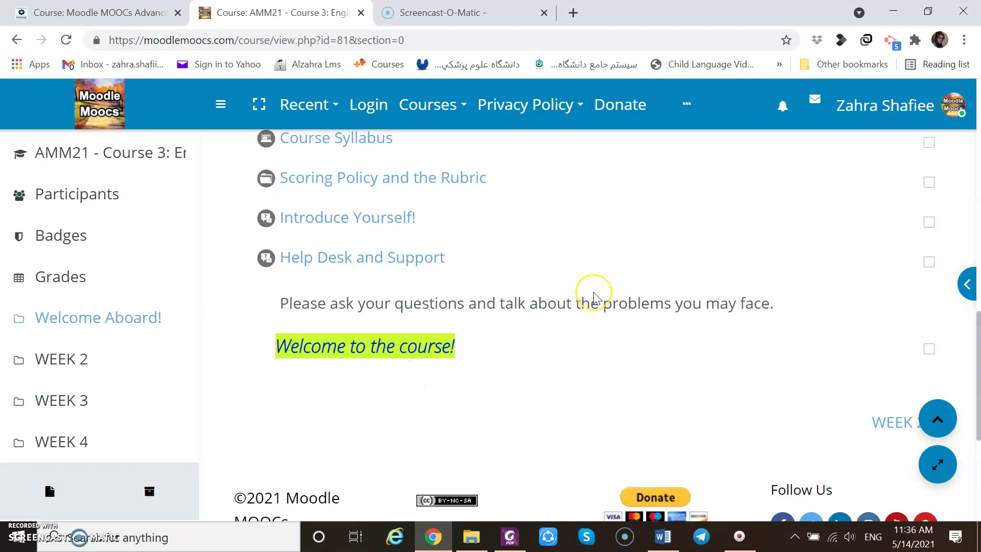
scroll(594, 296, "up", 5)
scroll(597, 298, "up", 10)
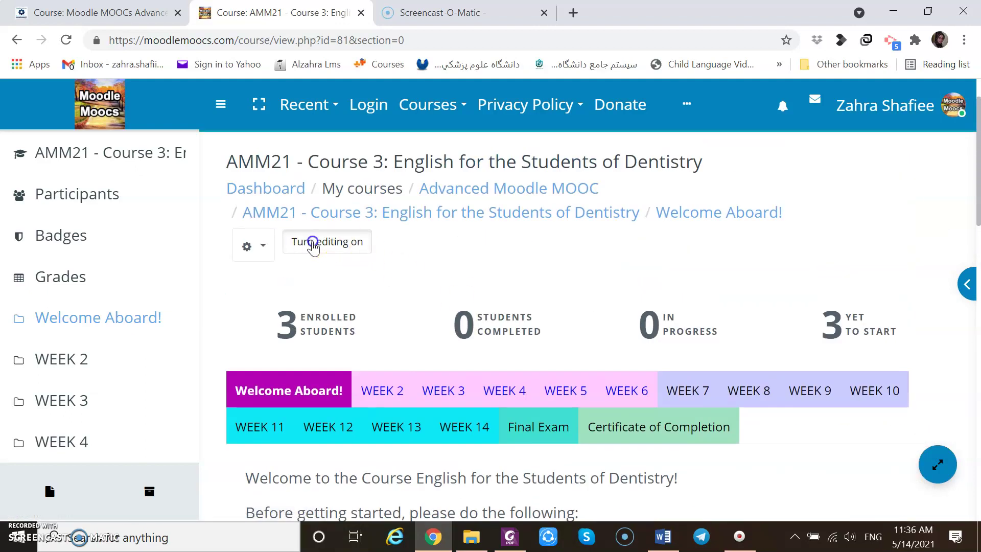
- Turn editing back on for the course page
left_click(314, 244)
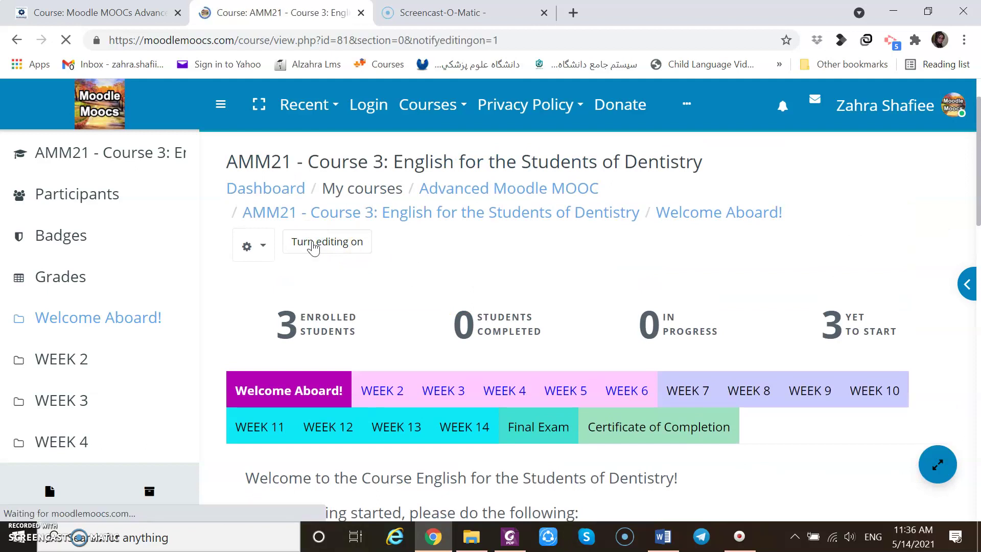
scroll(314, 249, "down", 10)
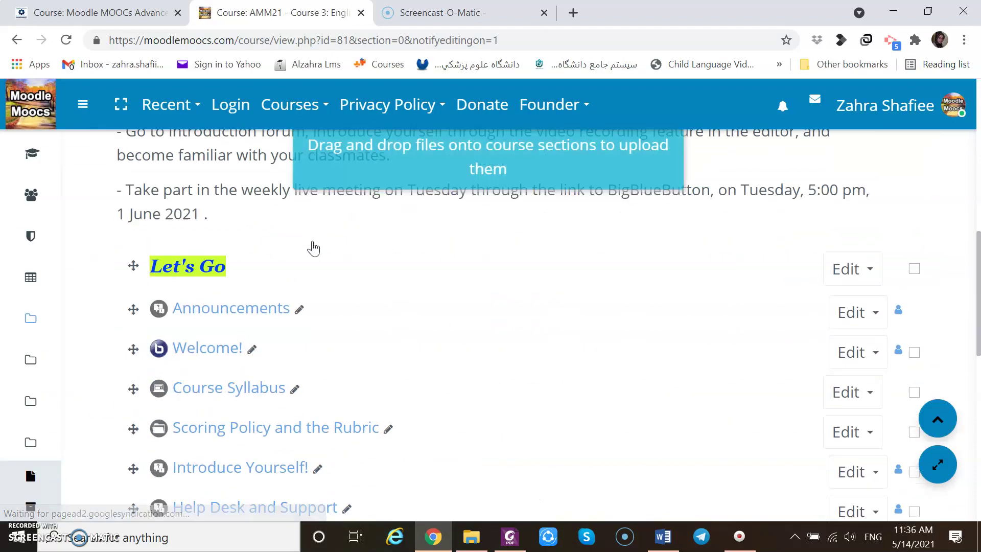
scroll(314, 249, "down", 4)
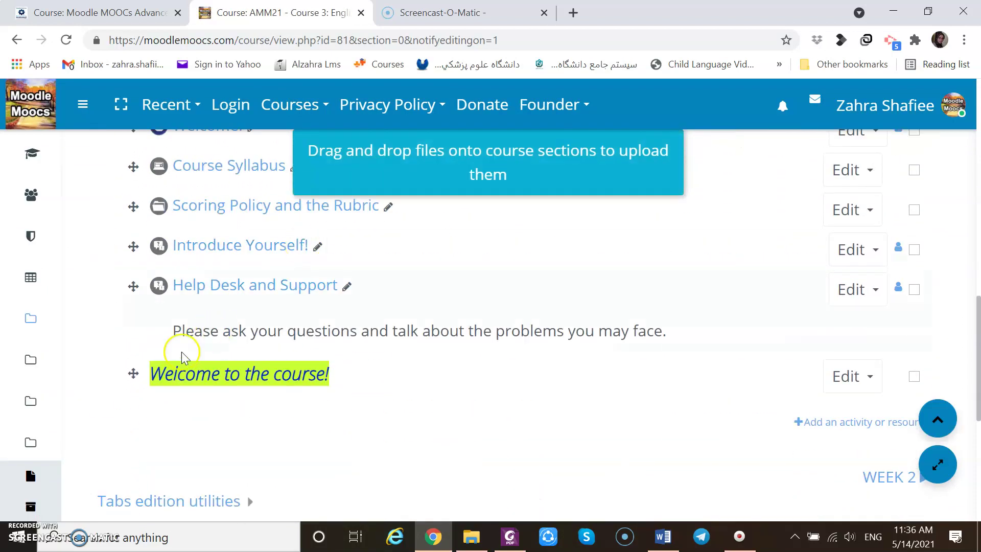
- Drag the 'Welcome to the course!' label up between Announcements and Welcome!
left_click_drag(131, 373, 123, 127)
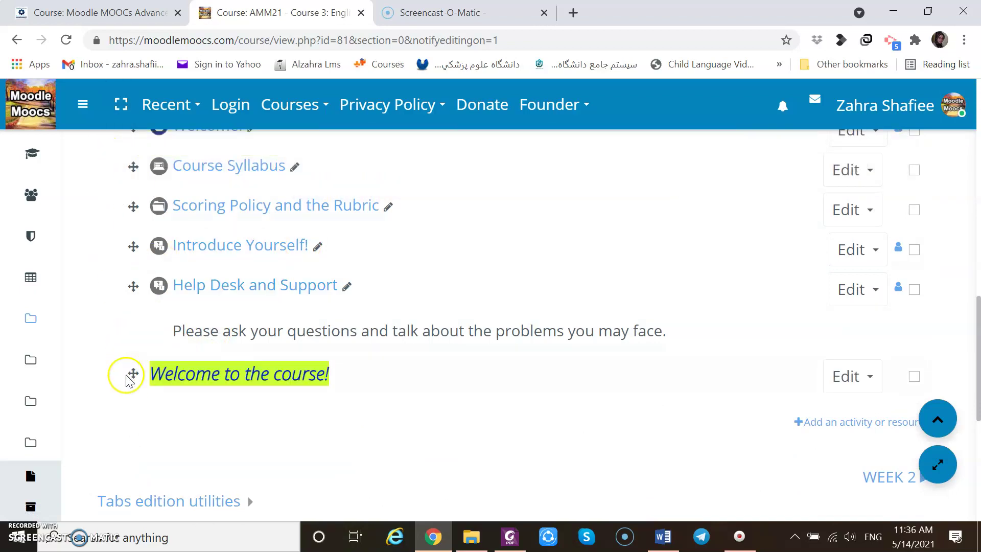
left_click_drag(133, 374, 128, 158)
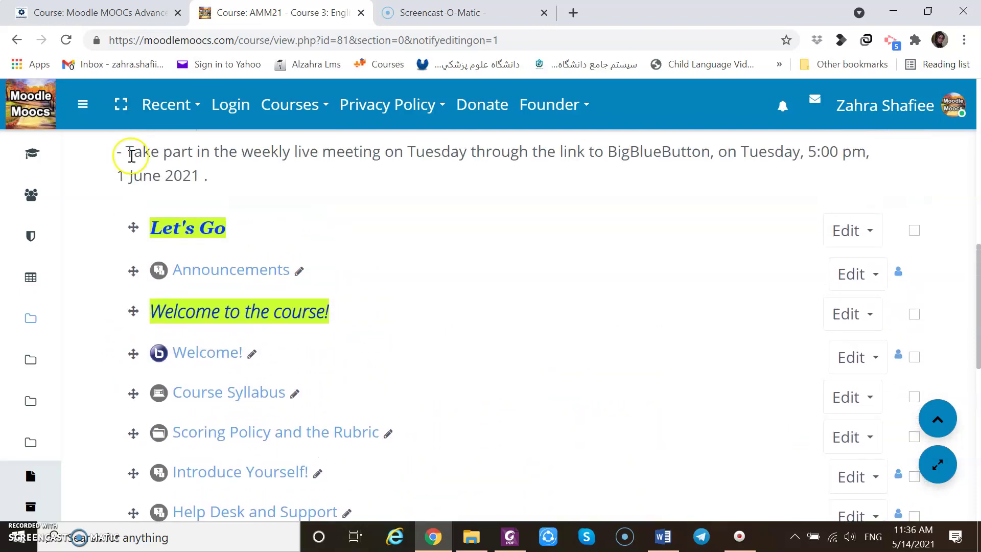
left_click_drag(134, 312, 131, 315)
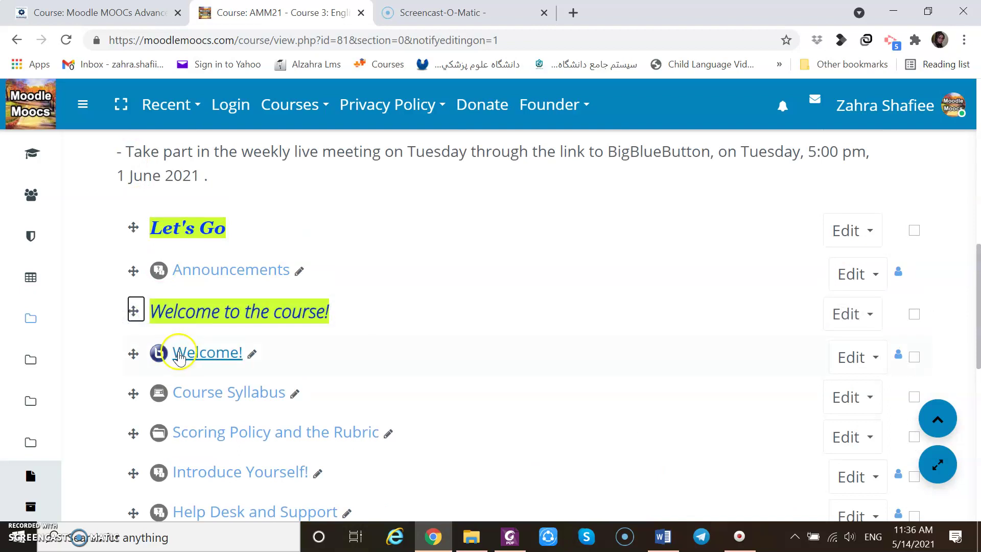
left_click(487, 322)
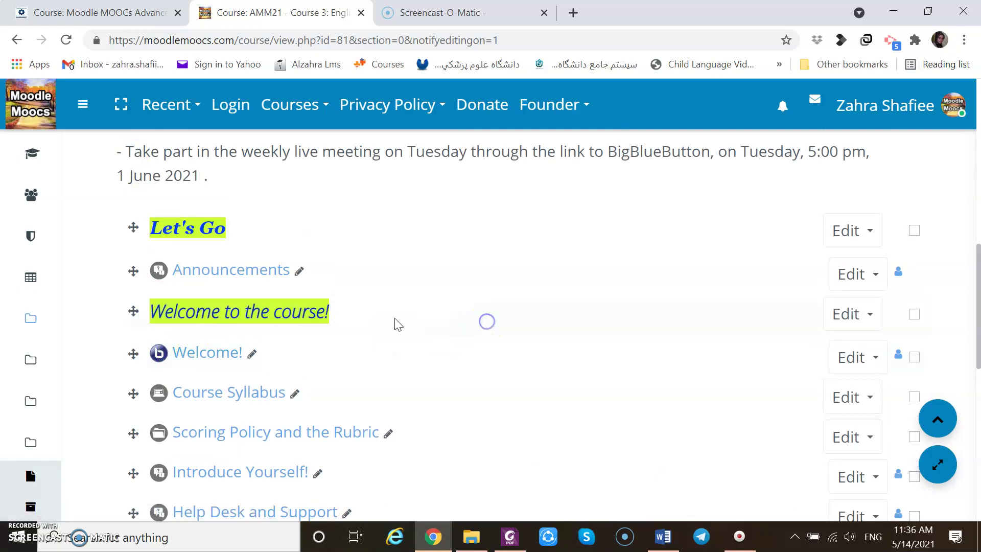
left_click(251, 314)
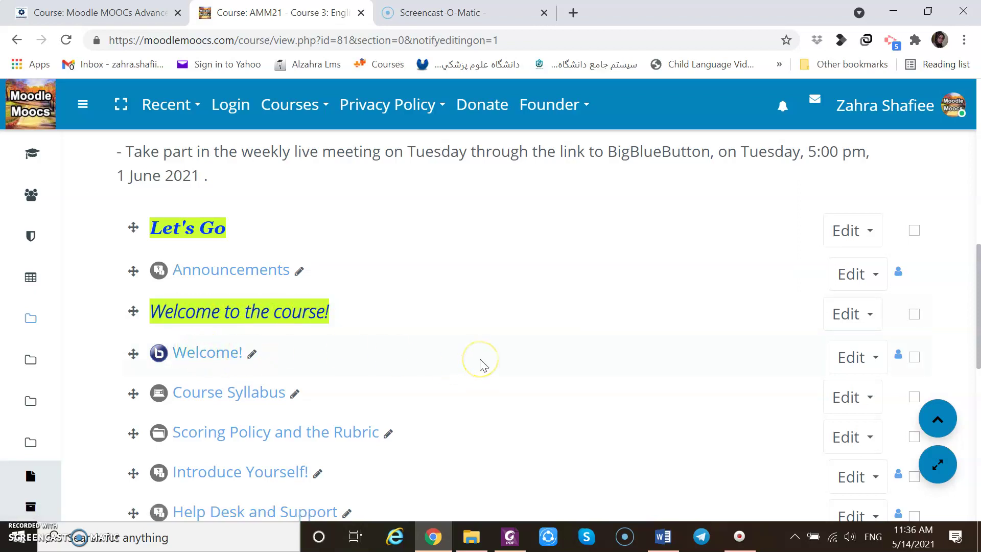
scroll(483, 366, "up", 2)
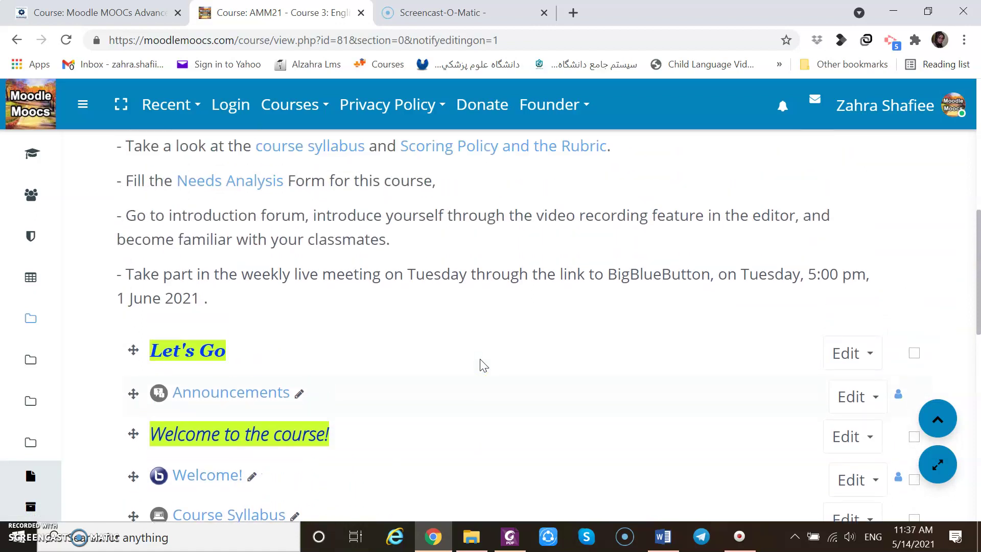
scroll(483, 365, "down", 2)
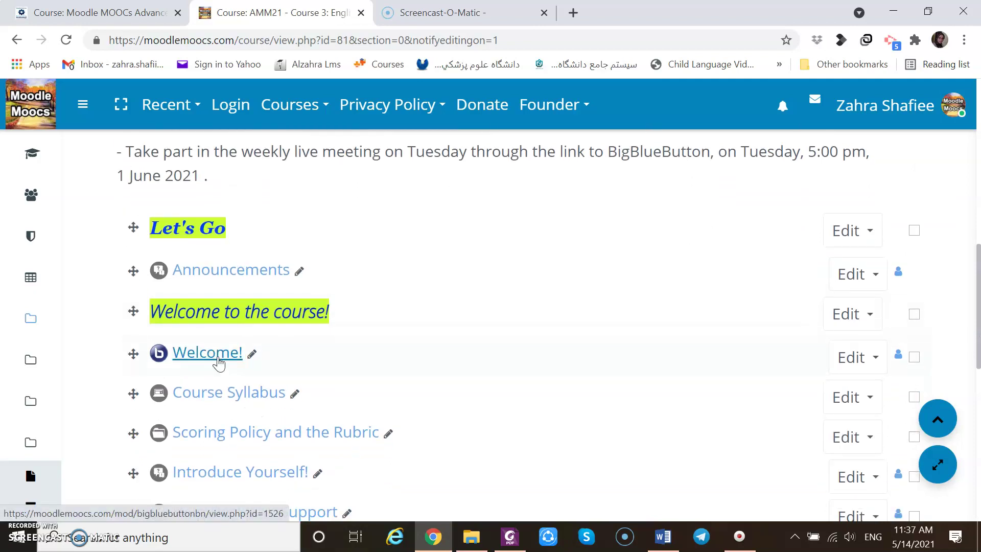
scroll(219, 362, "down", 5)
scroll(219, 361, "down", 1)
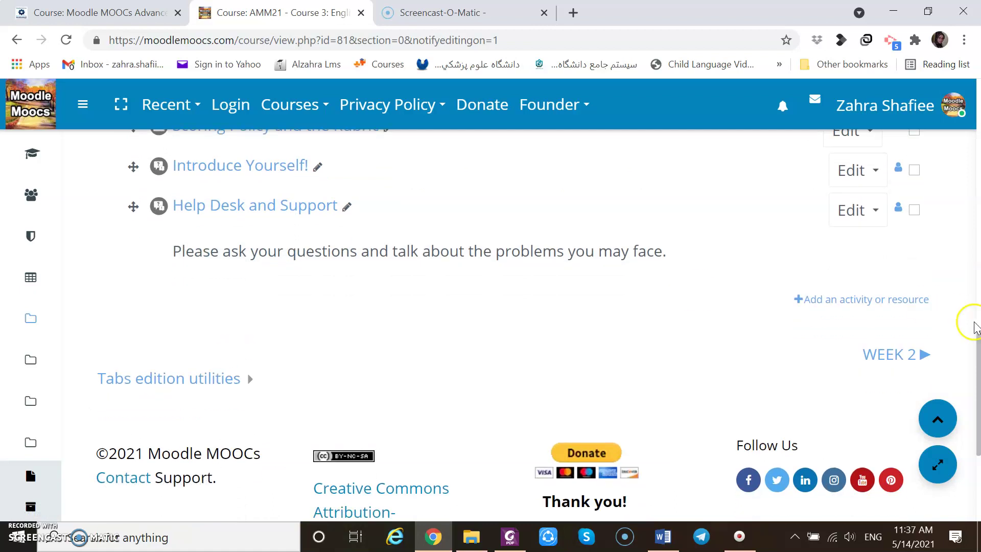
- Pick BigBlueButton from the Activities tab of the activity chooser
left_click(868, 300)
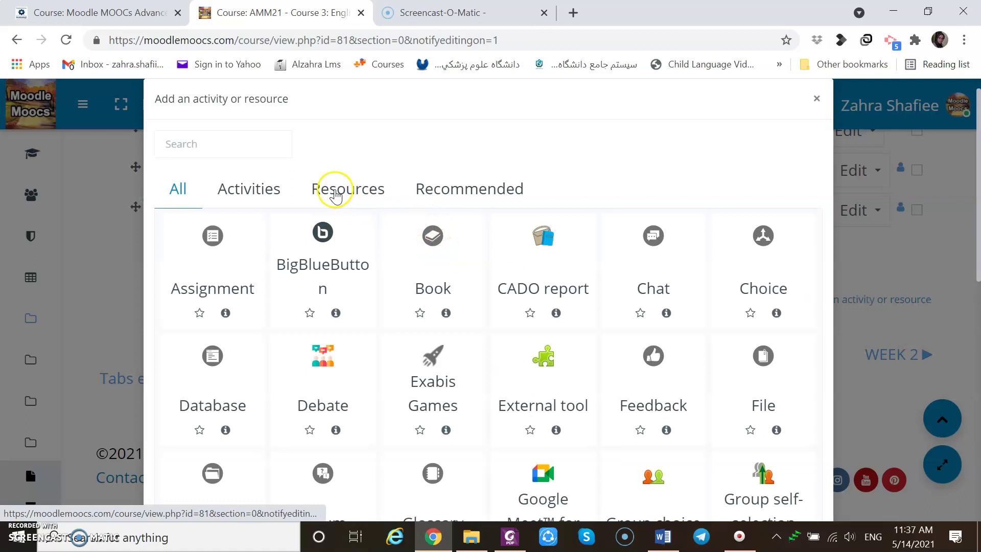
left_click(334, 193)
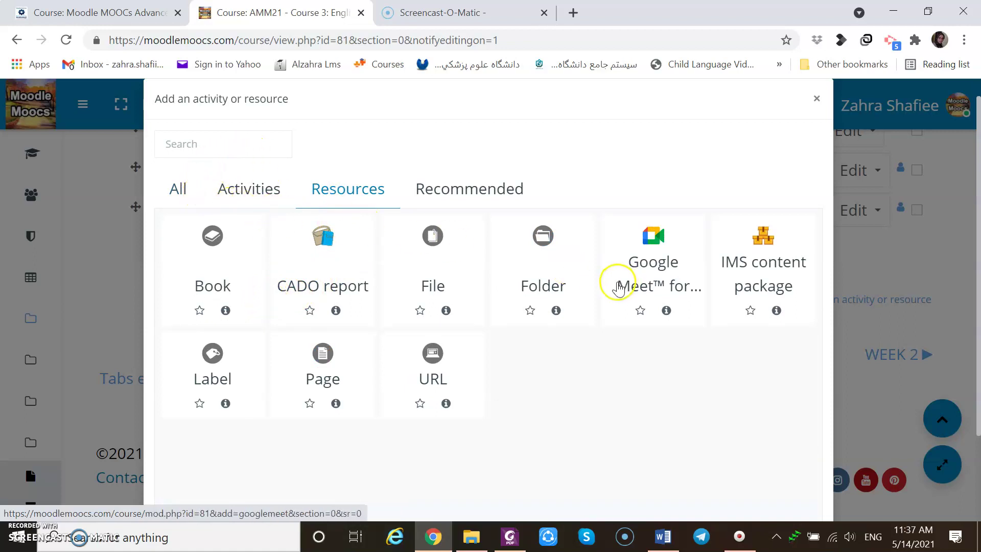
left_click(478, 192)
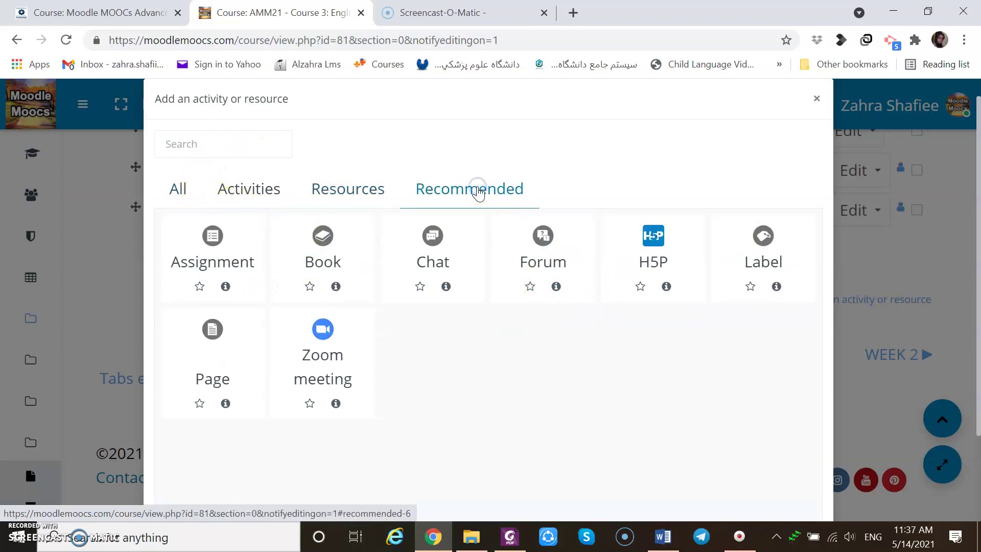
left_click(252, 193)
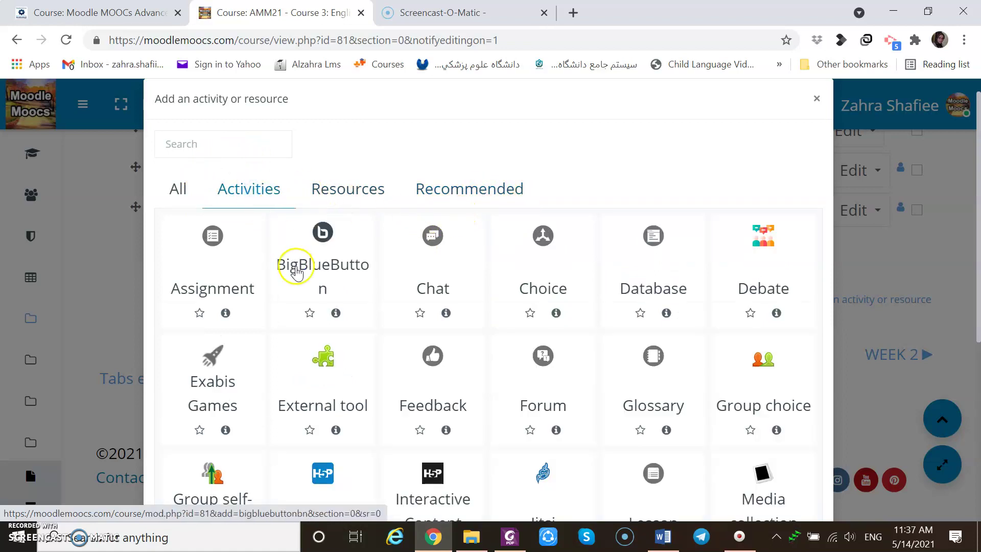
left_click(306, 283)
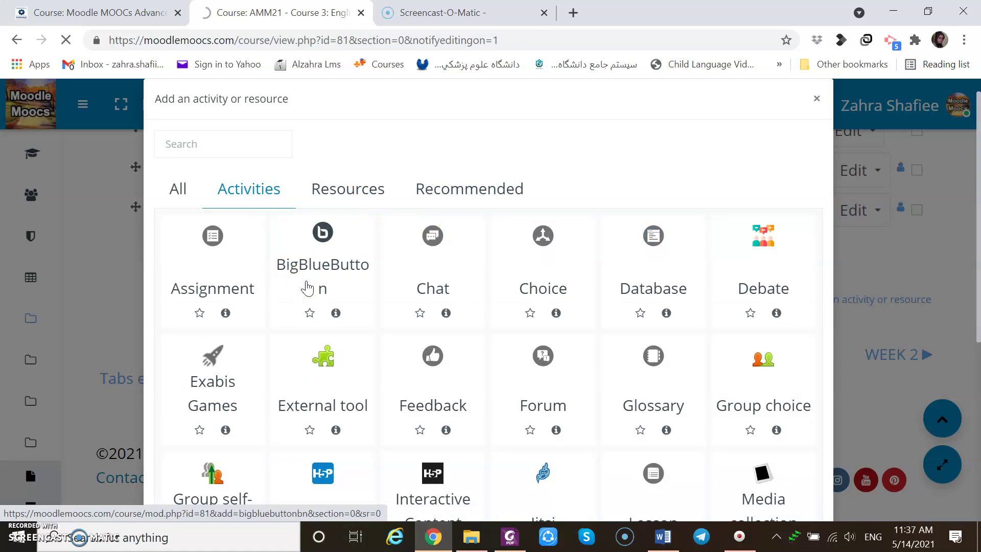
left_click(307, 288)
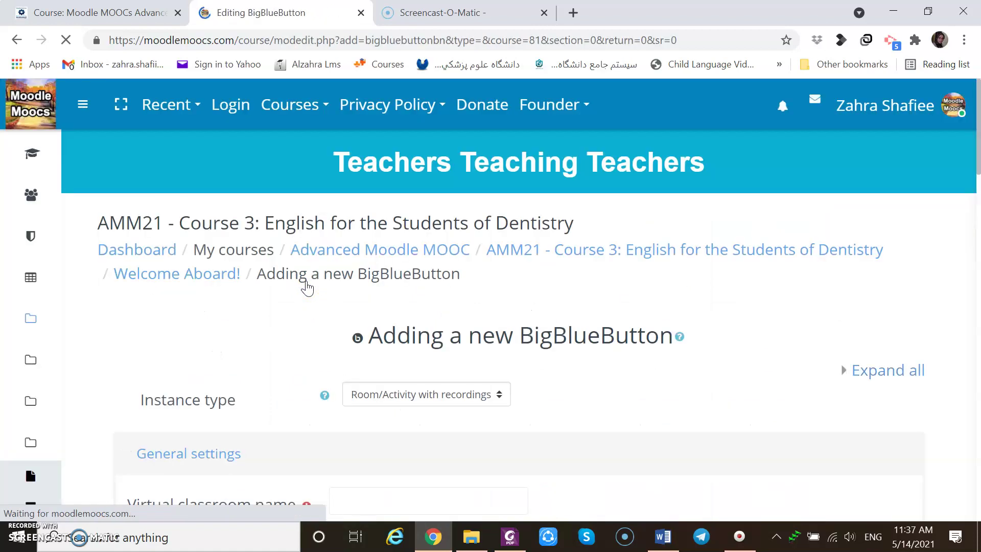
- Enter 'Meeting 1' as the virtual classroom name and expand the Description editor
scroll(307, 288, "down", 4)
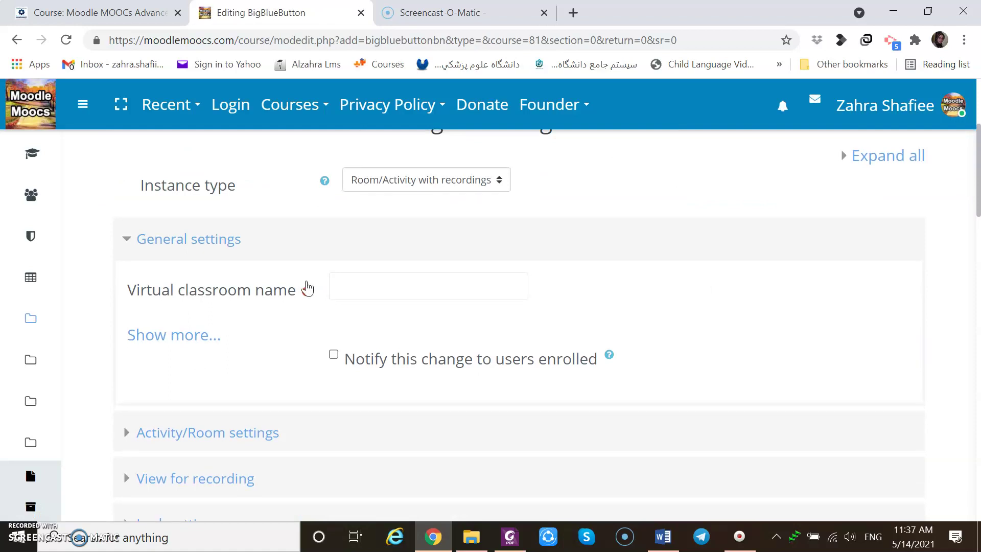
left_click(350, 295)
left_click(266, 302)
left_click(361, 280)
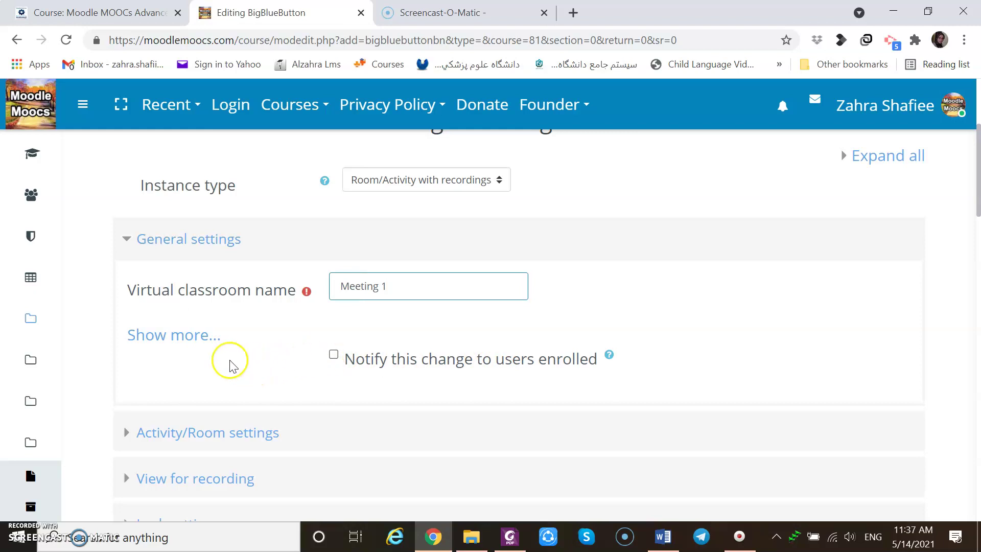
left_click(203, 337)
- Expand the Activity/Room settings and View for recording sections to review them
scroll(204, 343, "down", 5)
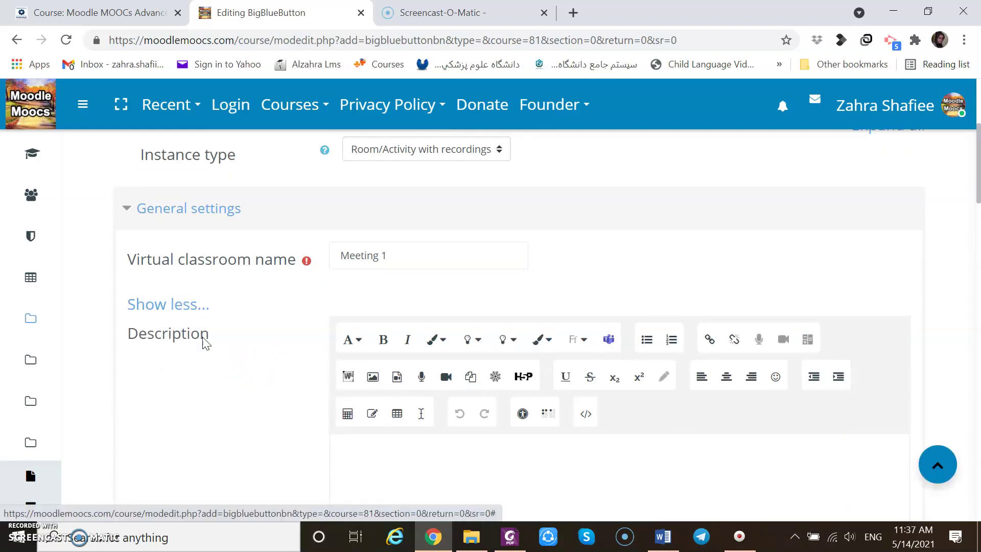
scroll(204, 343, "down", 1)
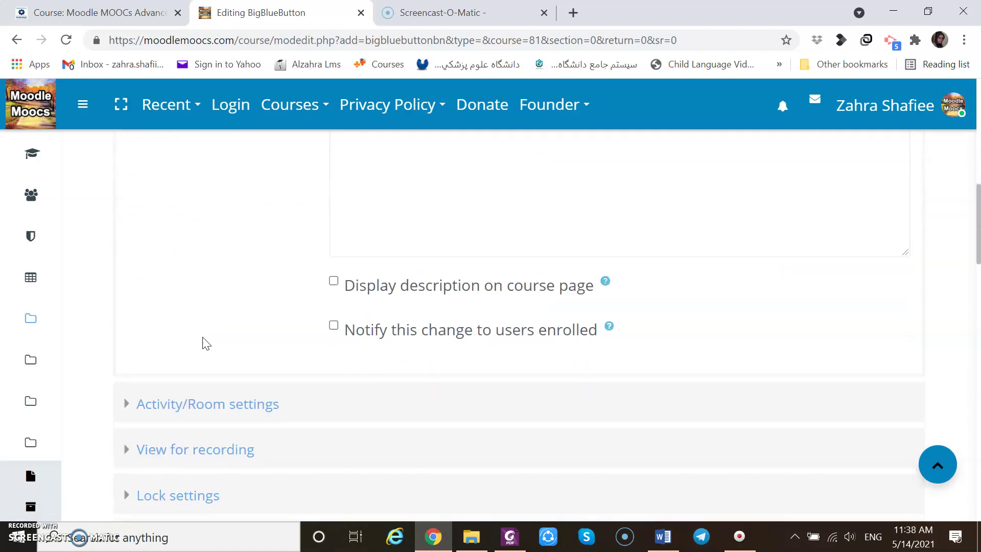
scroll(203, 344, "down", 3)
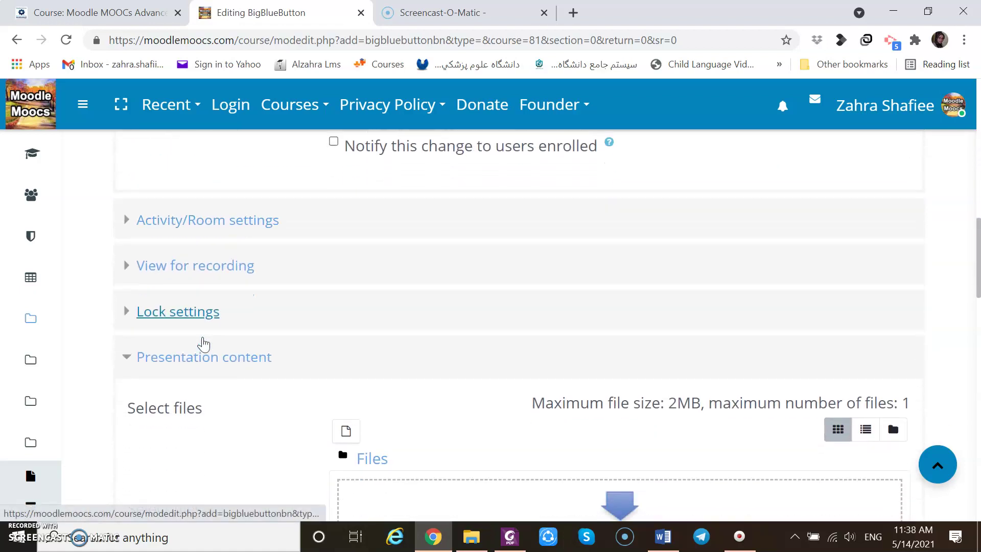
left_click(264, 226)
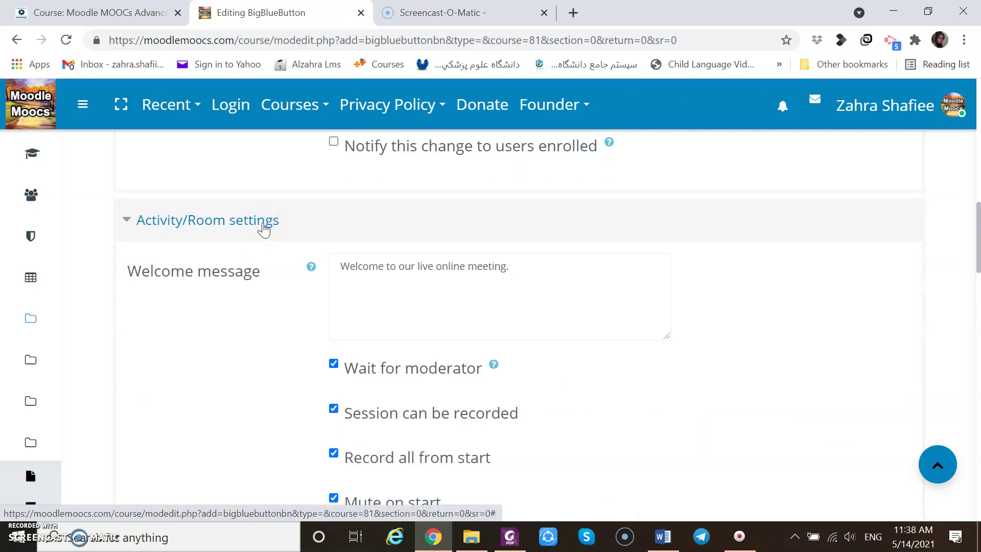
scroll(264, 226, "down", 3)
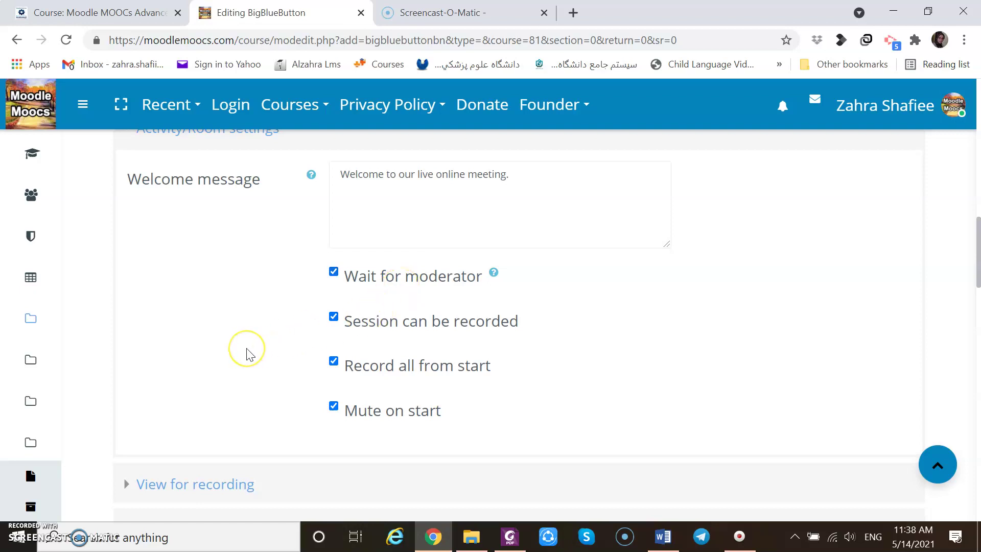
scroll(248, 353, "down", 3)
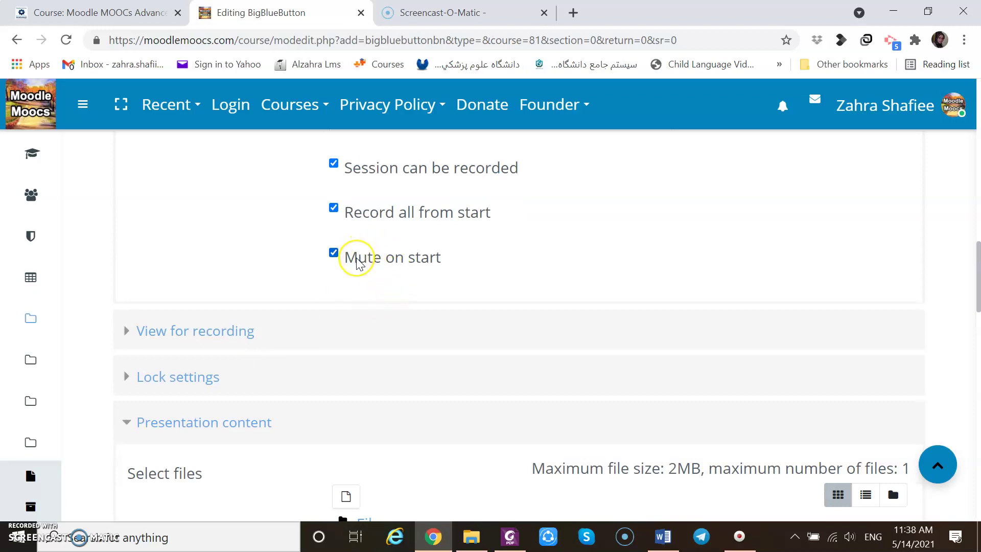
scroll(357, 263, "down", 2)
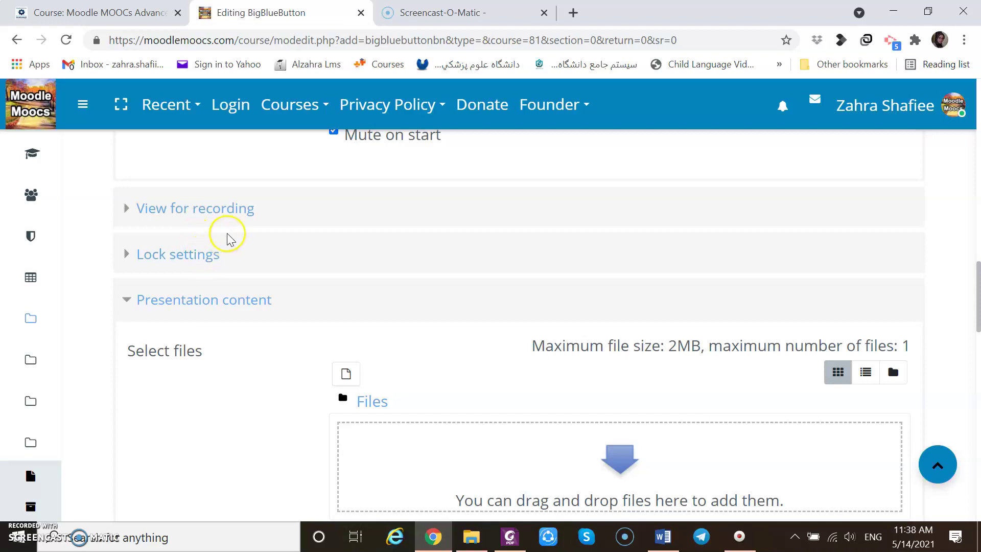
left_click(233, 213)
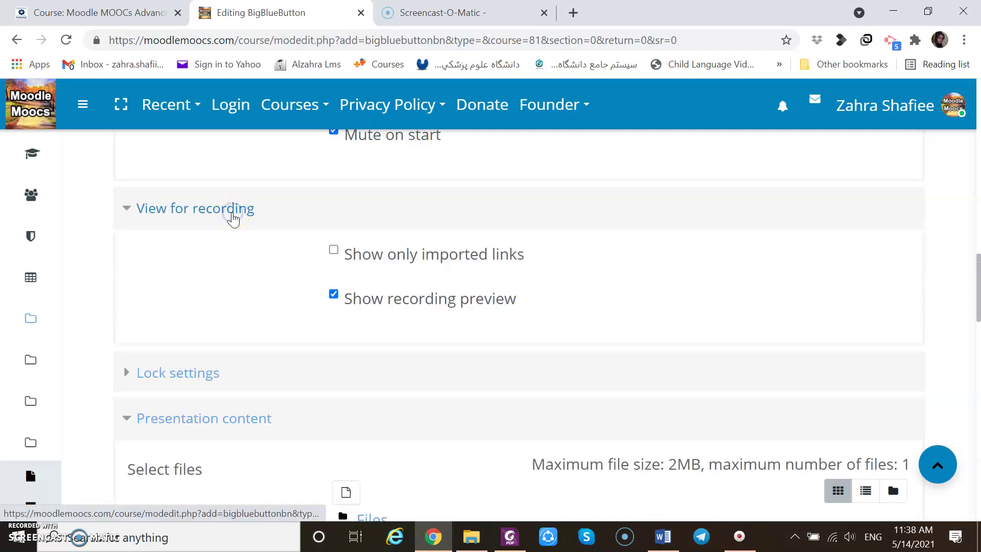
scroll(232, 218, "down", 1)
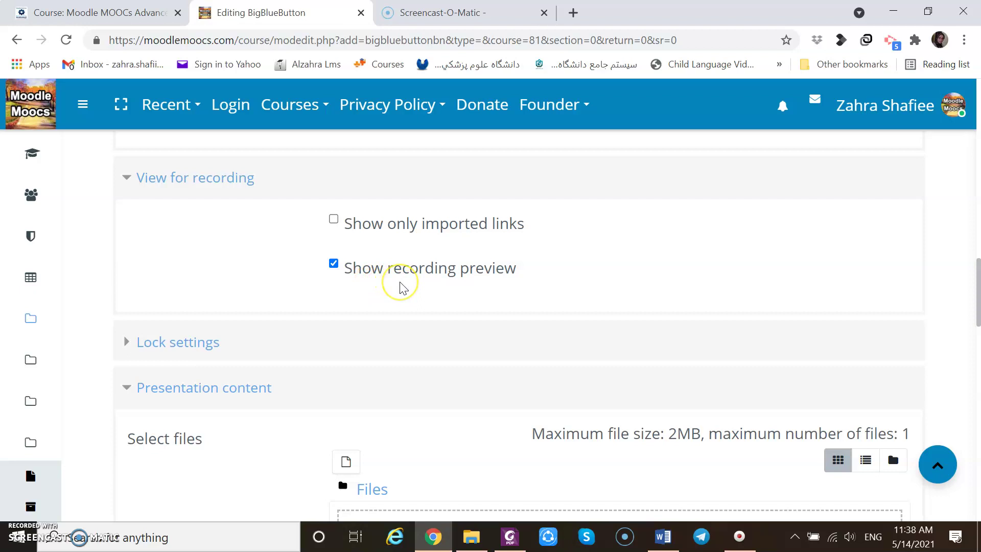
scroll(401, 286, "down", 3)
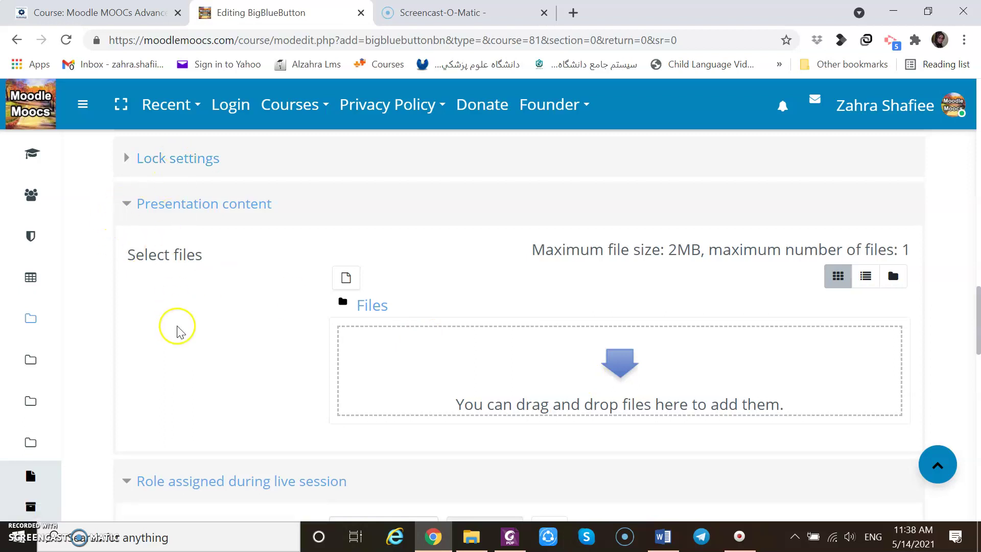
- Expand Lock settings and keep Non-editing teacher joining as Moderator
left_click(202, 159)
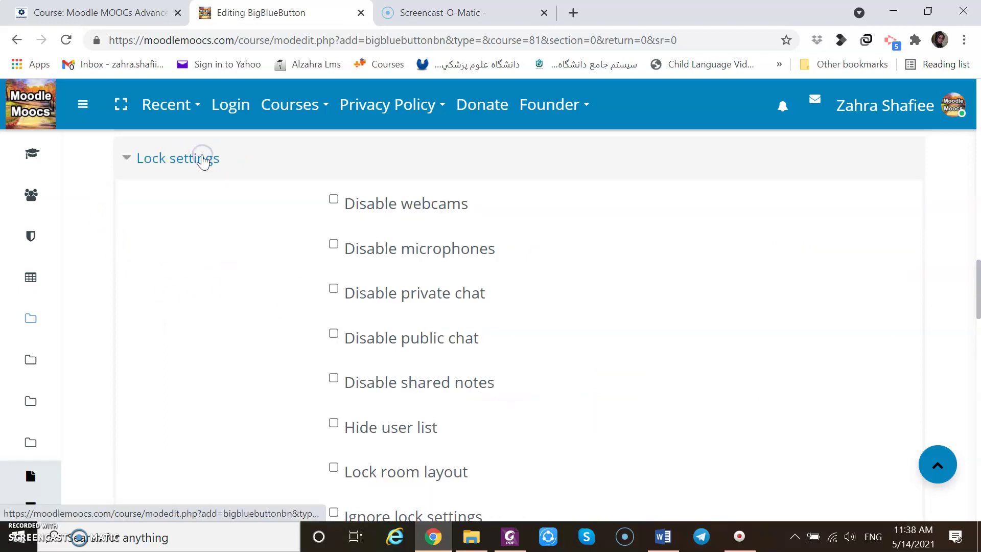
scroll(208, 404, "down", 1)
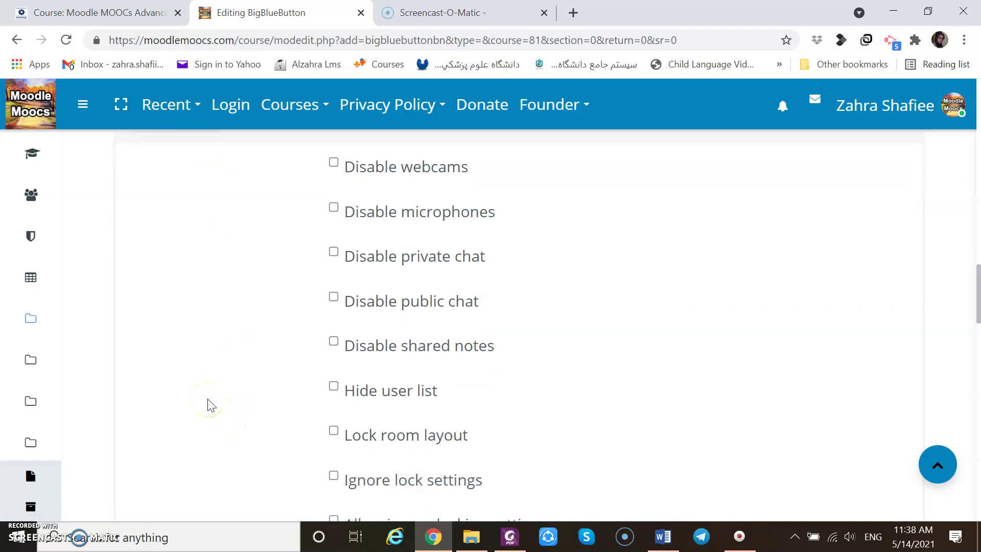
scroll(208, 403, "down", 10)
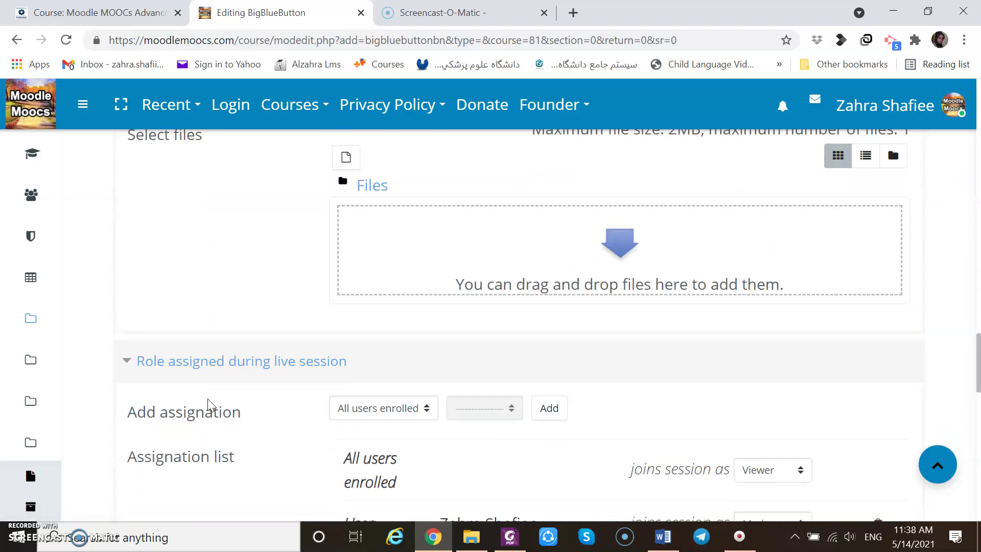
scroll(208, 404, "down", 5)
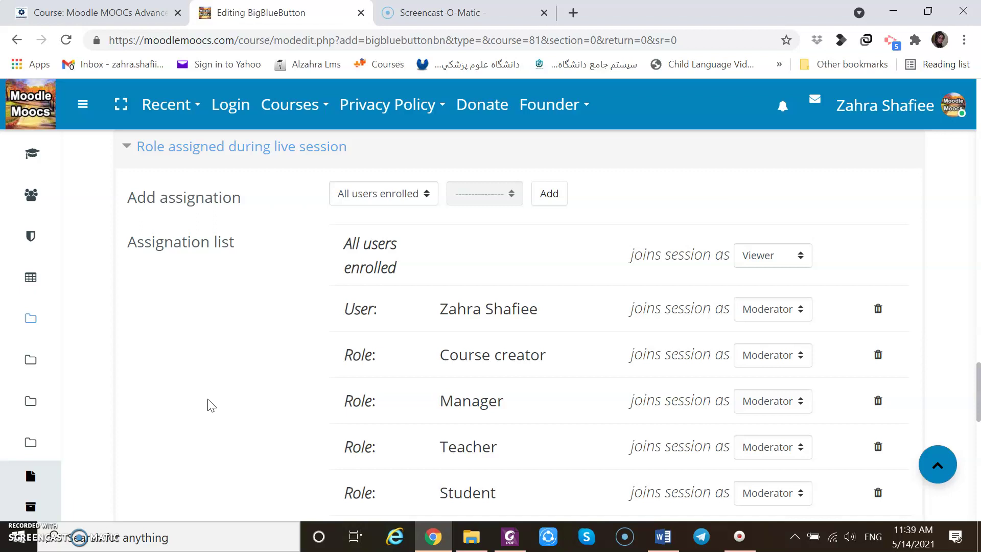
scroll(211, 406, "down", 3)
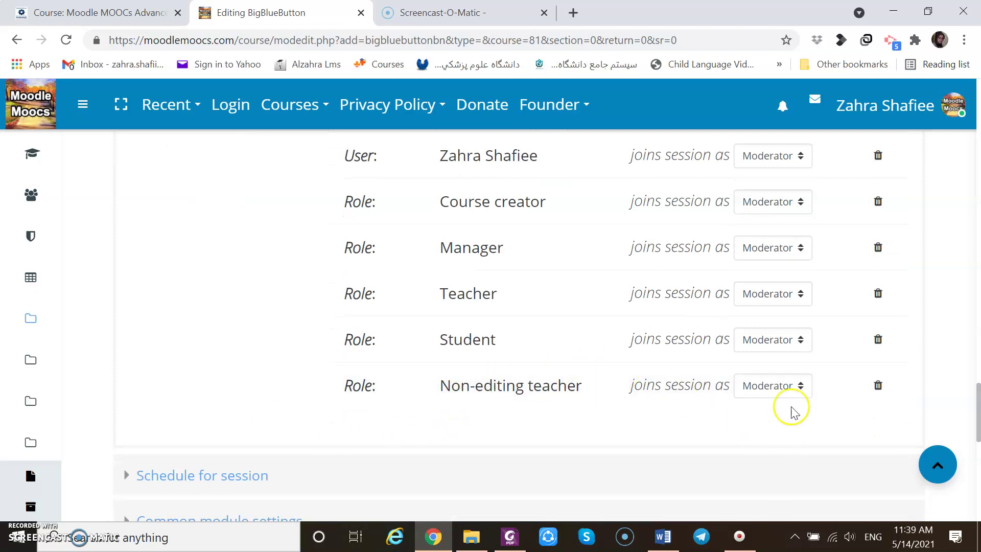
left_click(801, 387)
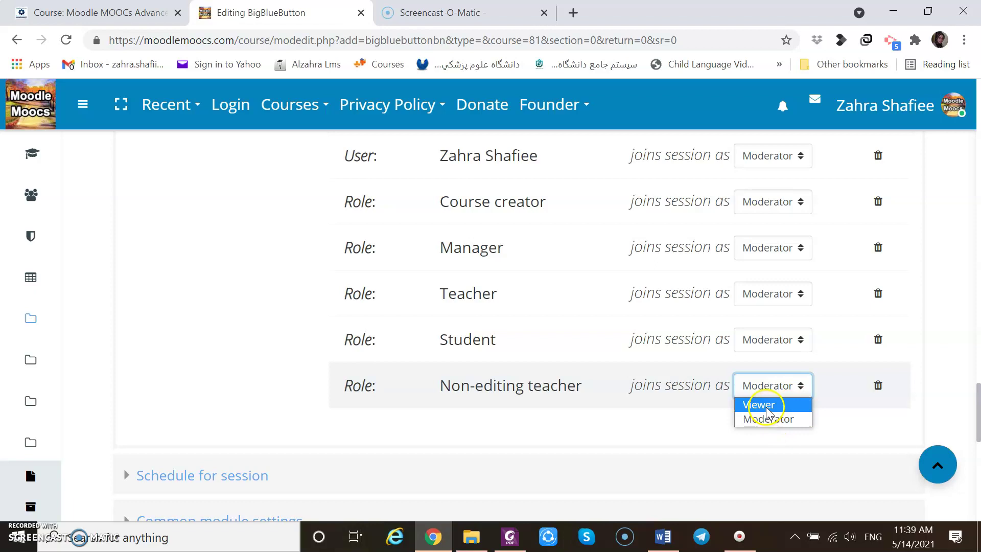
left_click(705, 440)
scroll(706, 443, "down", 4)
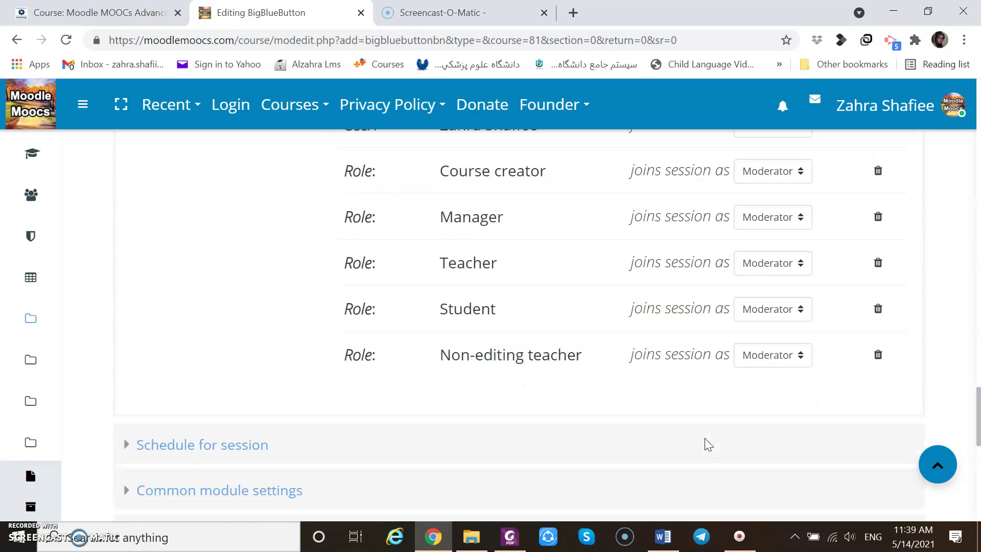
- Enable Join open (14 May 2021, 03:07) and Join closed, setting its hour to 04
left_click(152, 294)
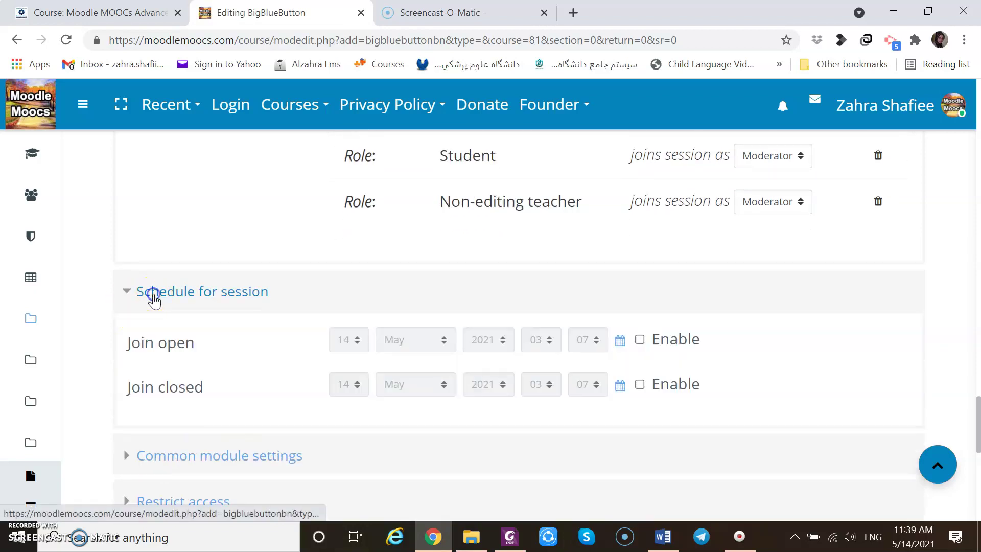
scroll(154, 302, "down", 1)
left_click(640, 309)
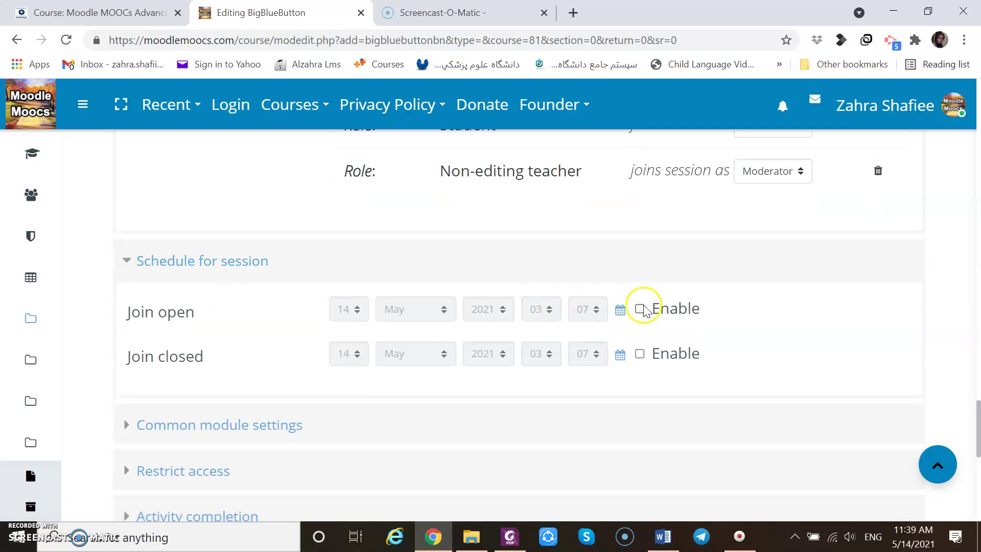
left_click(640, 354)
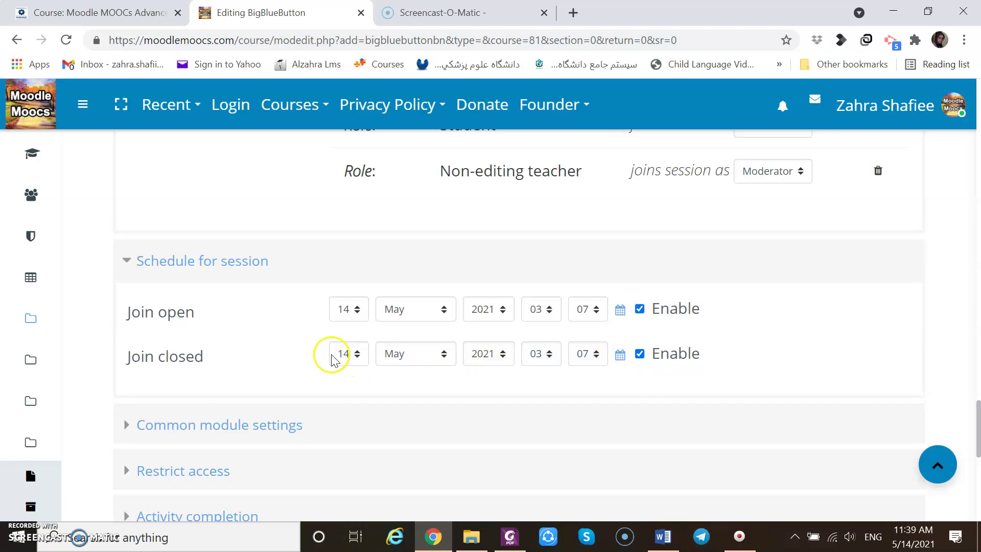
left_click(366, 314)
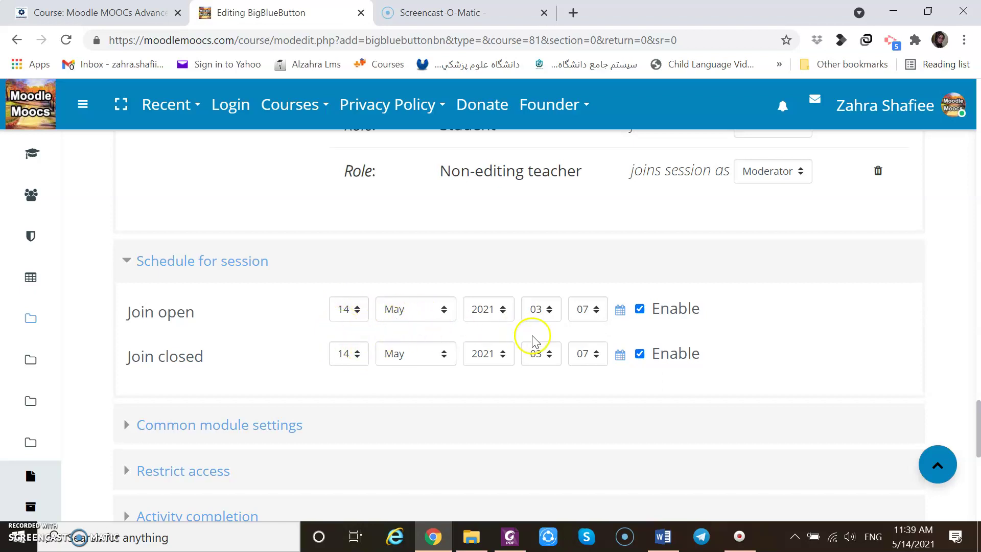
left_click(550, 355)
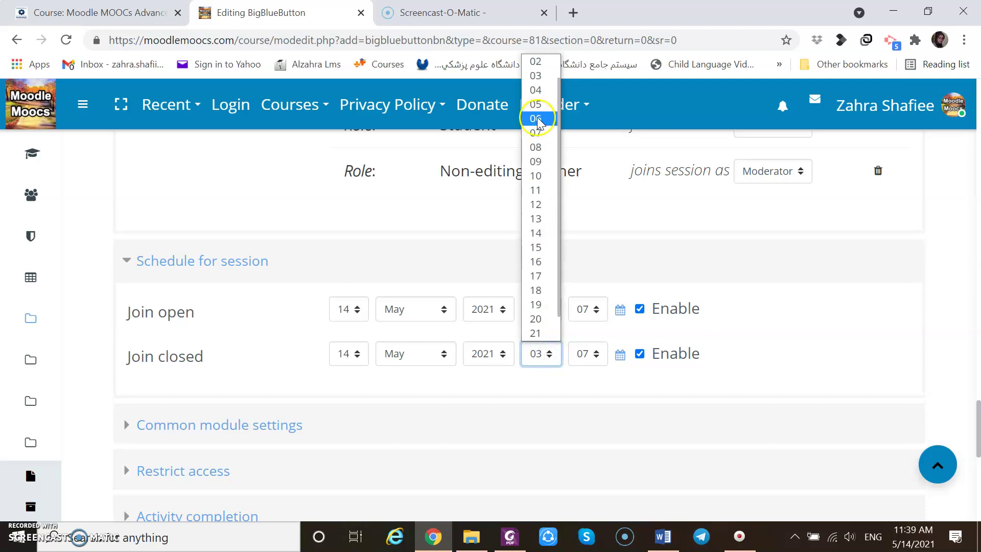
left_click(536, 91)
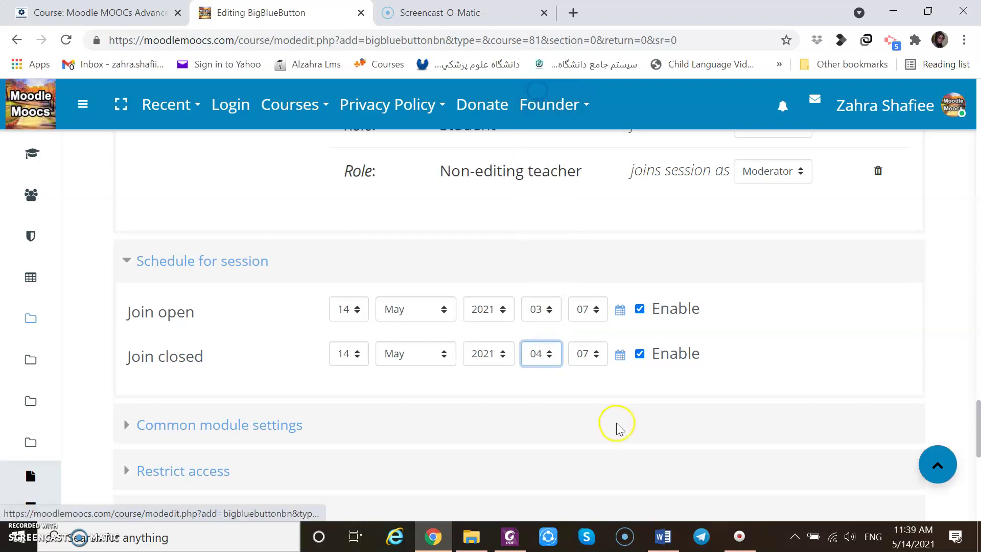
left_click(597, 386)
scroll(596, 385, "down", 1)
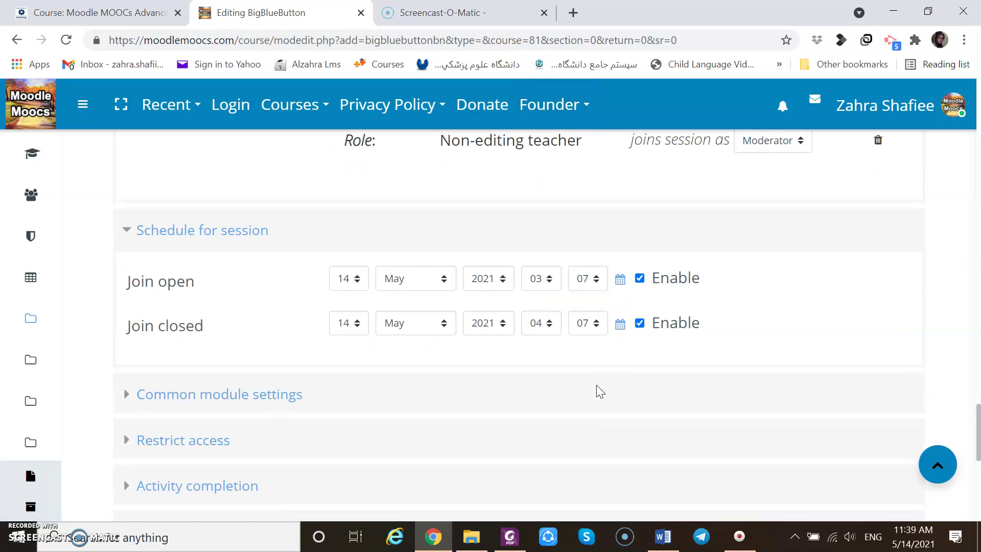
scroll(598, 391, "down", 3)
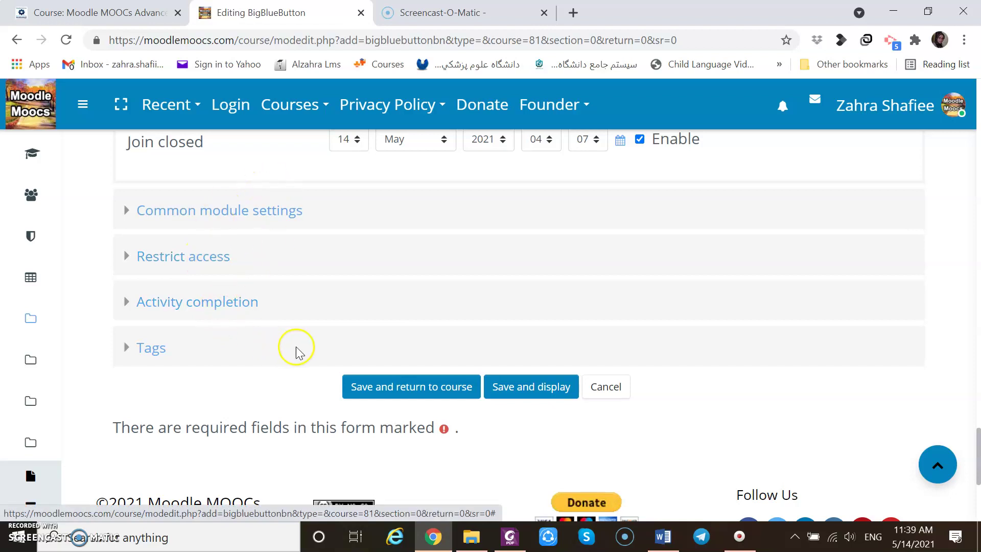
left_click(402, 390)
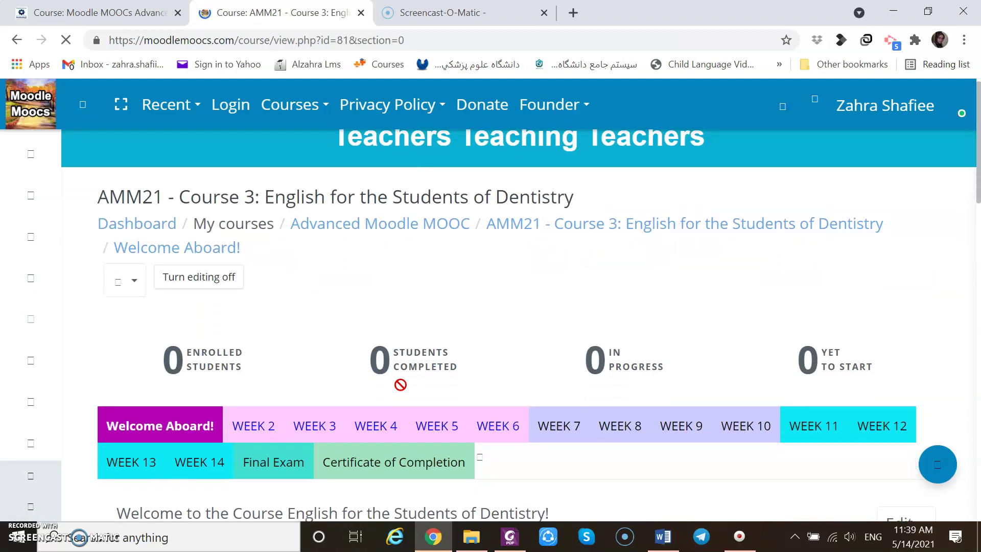
scroll(400, 385, "down", 15)
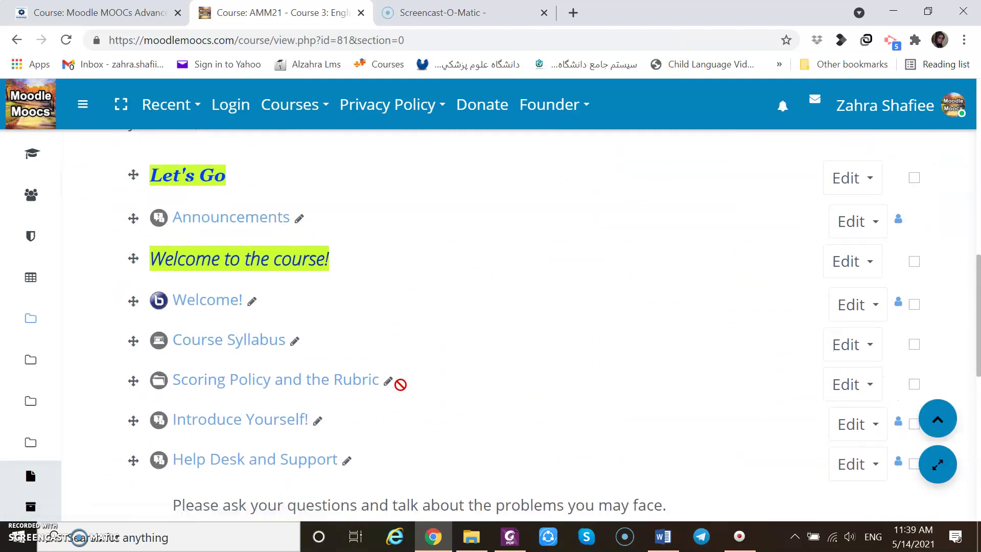
scroll(400, 384, "down", 1)
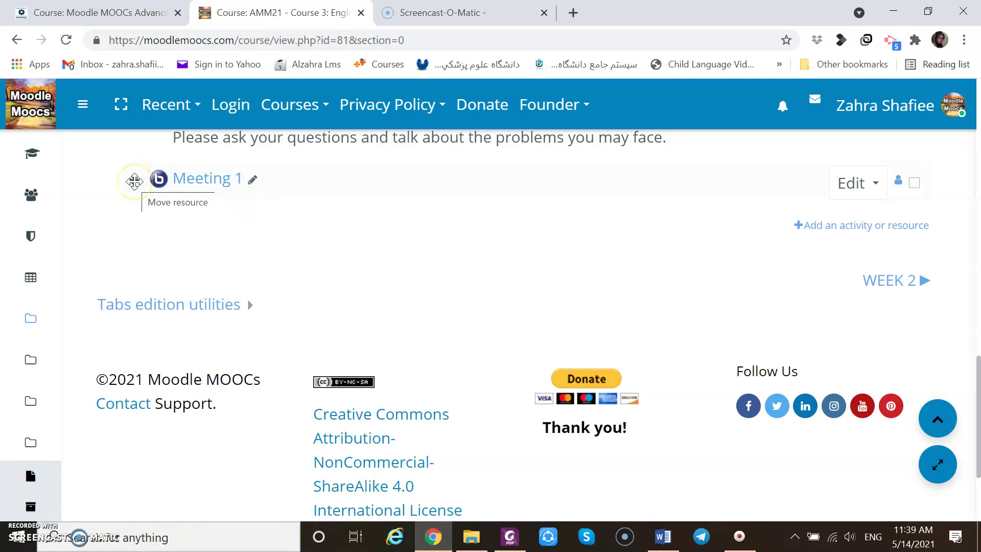
scroll(403, 291, "up", 5)
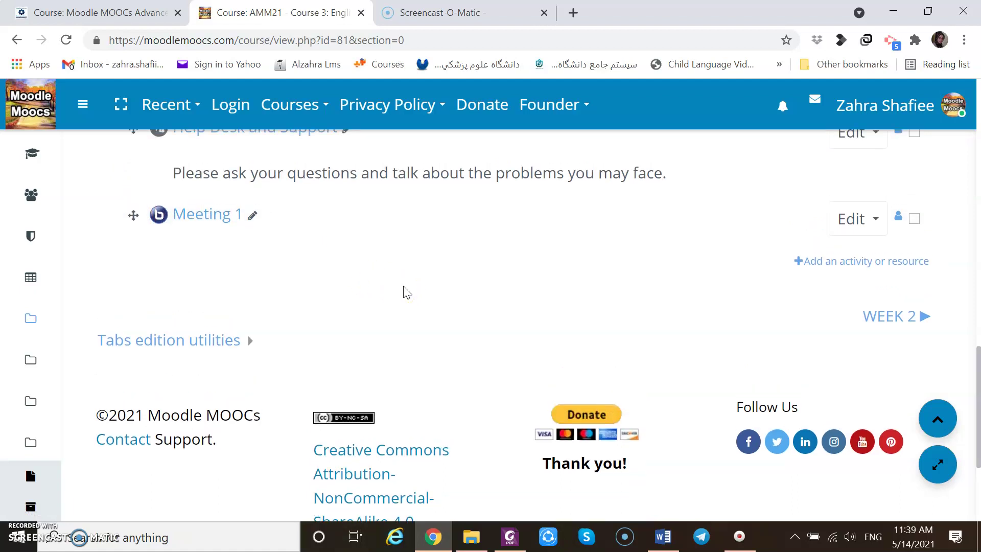
scroll(403, 292, "up", 6)
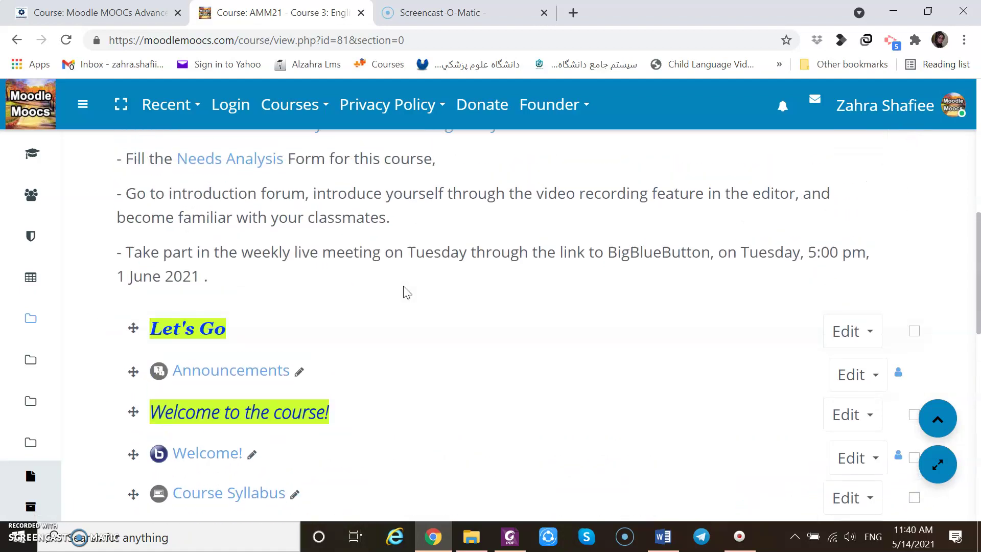
scroll(404, 291, "up", 2)
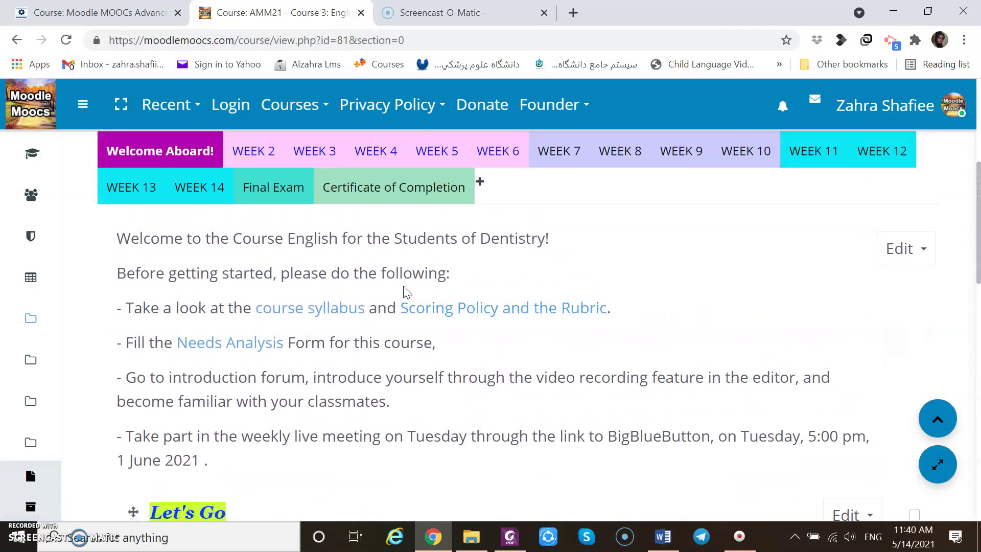
scroll(404, 289, "down", 3)
scroll(404, 287, "down", 10)
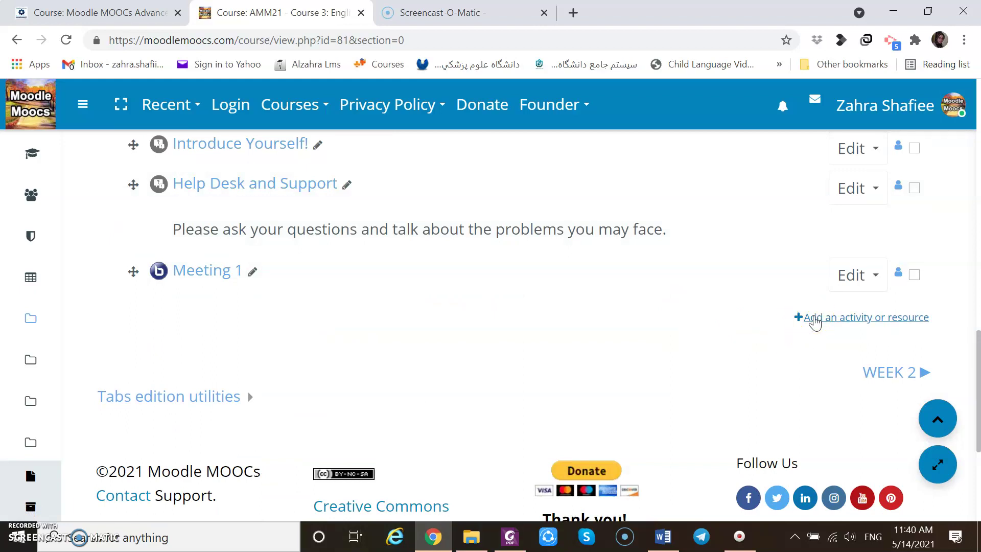
- Add a Google Meet for Moodle activity to Welcome Aboard! via the Resources chooser
left_click(815, 319)
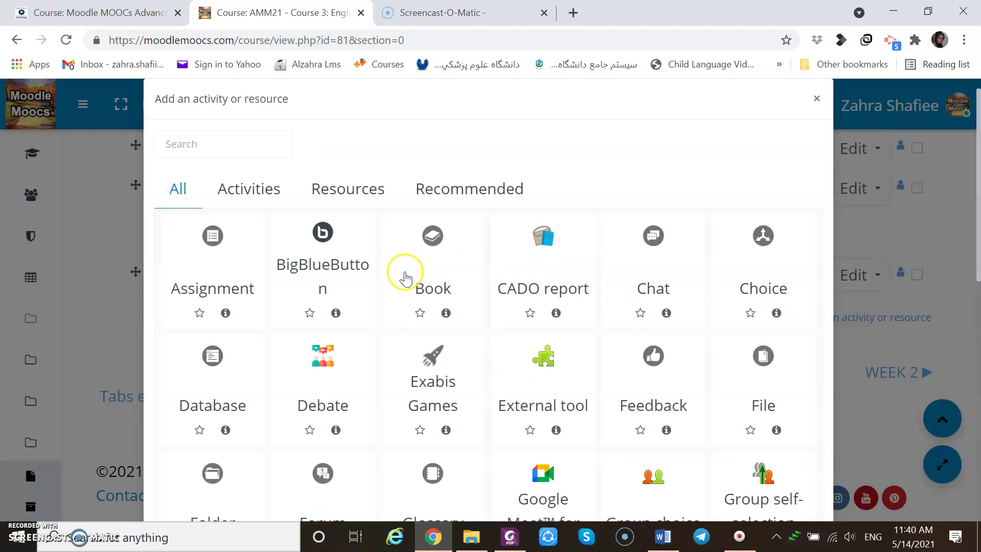
left_click(360, 194)
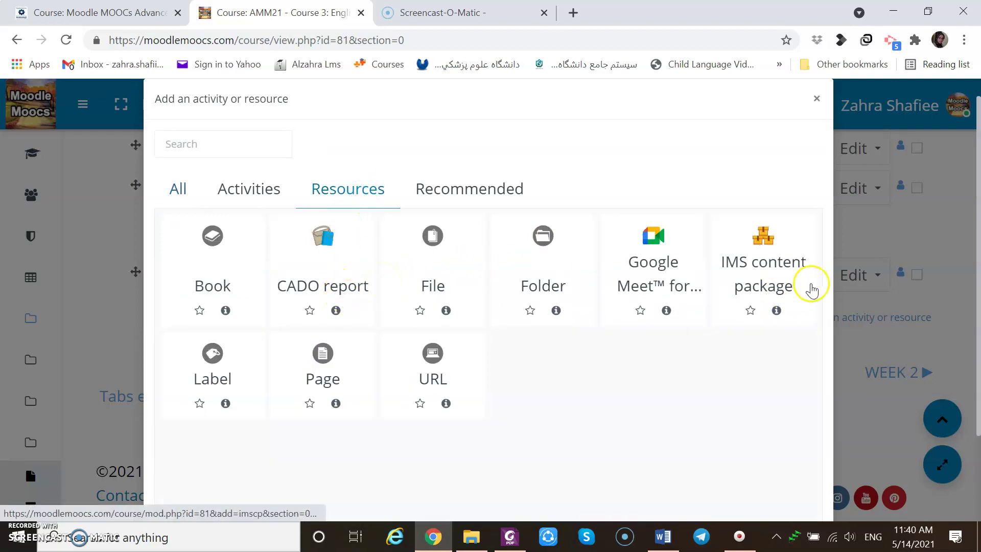
left_click(679, 289)
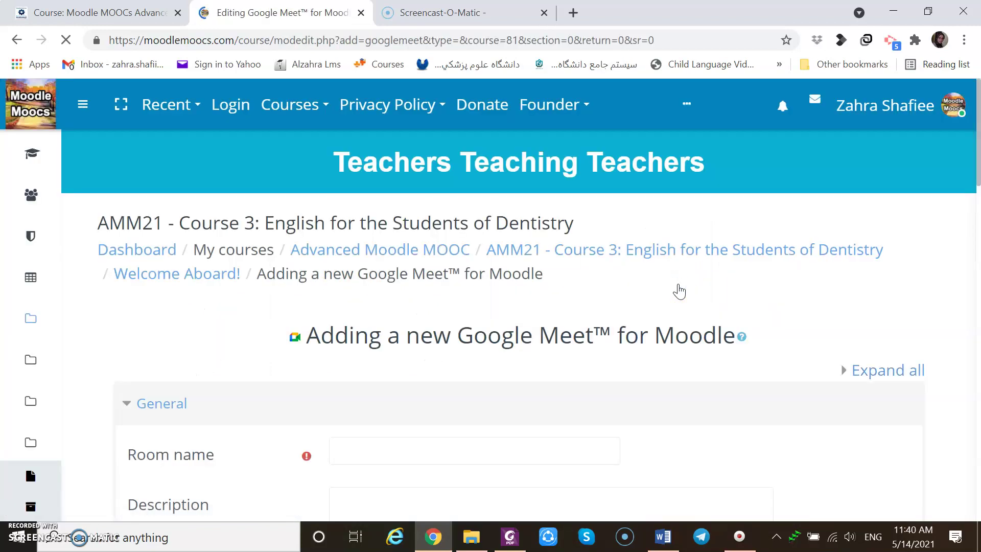
- Enter 'Meeting 1' as the Google Meet room name
scroll(679, 291, "down", 5)
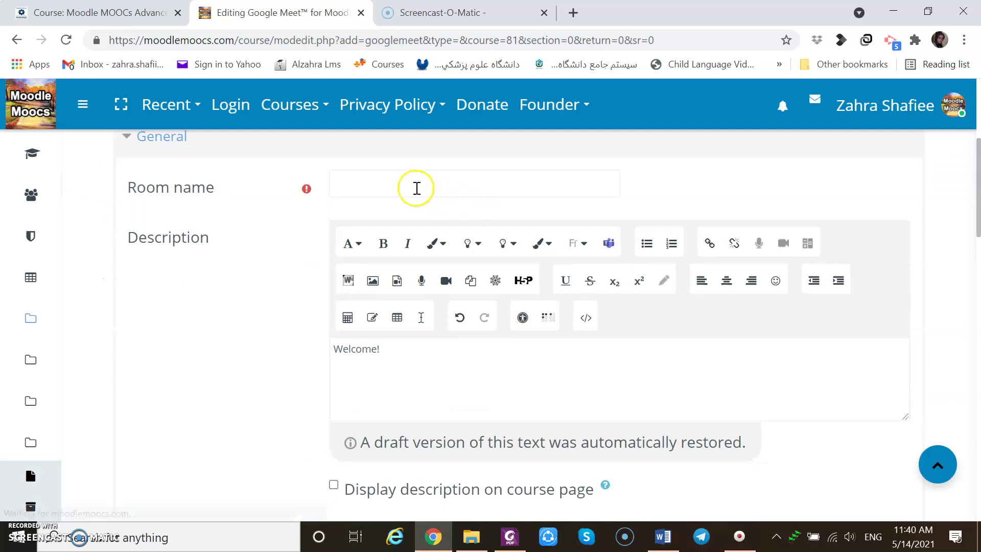
left_click(416, 188)
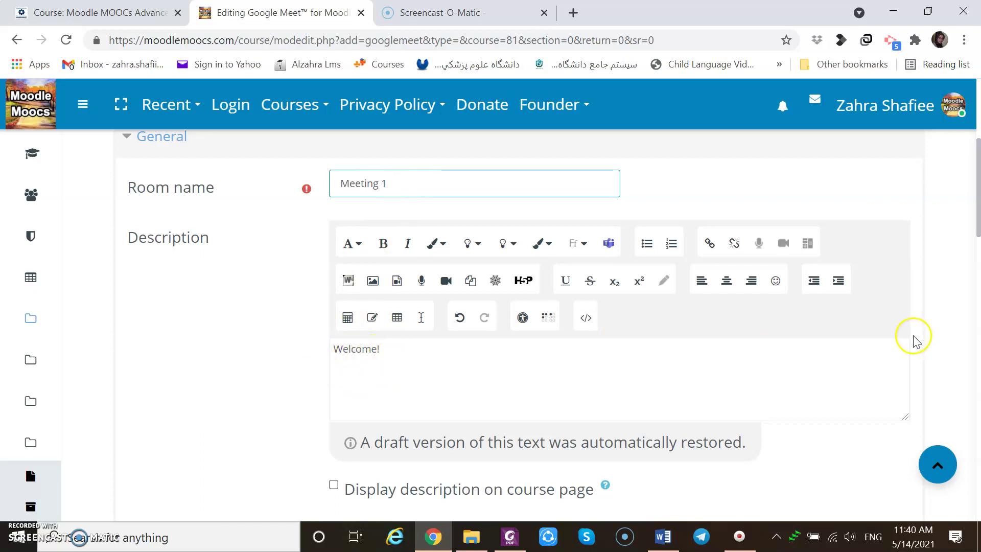
left_click(969, 348)
left_click(968, 349)
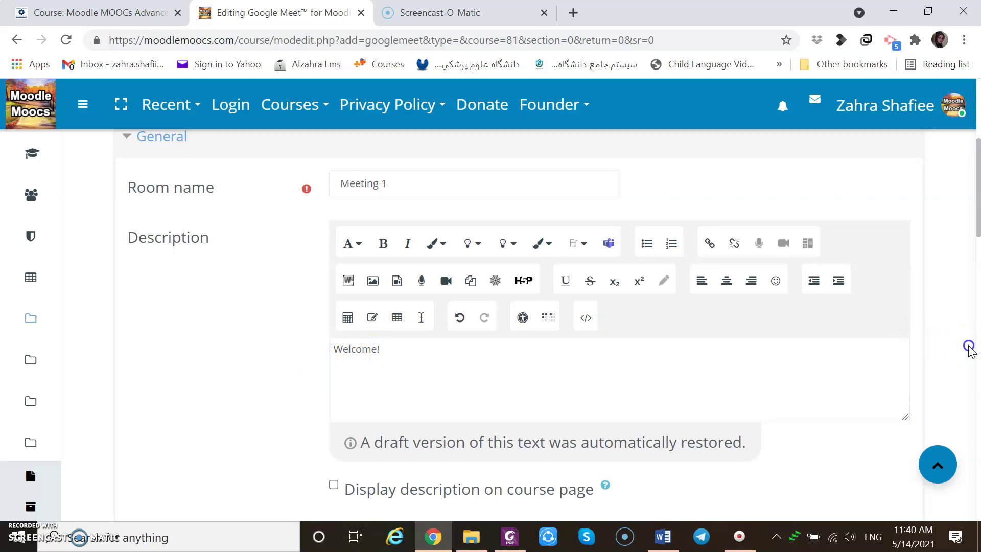
scroll(971, 351, "down", 1)
scroll(971, 351, "down", 3)
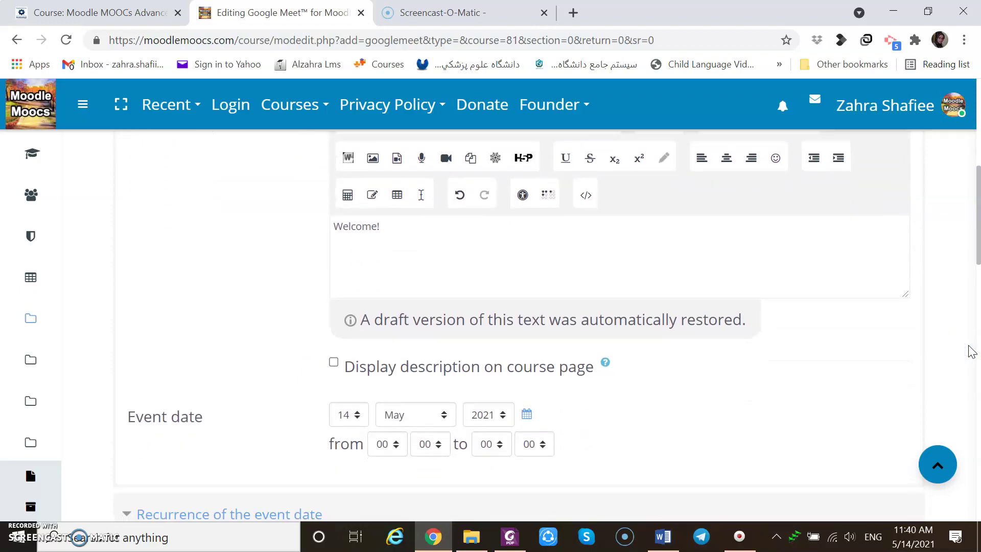
- Set the event date to day 1 of June
scroll(971, 351, "down", 1)
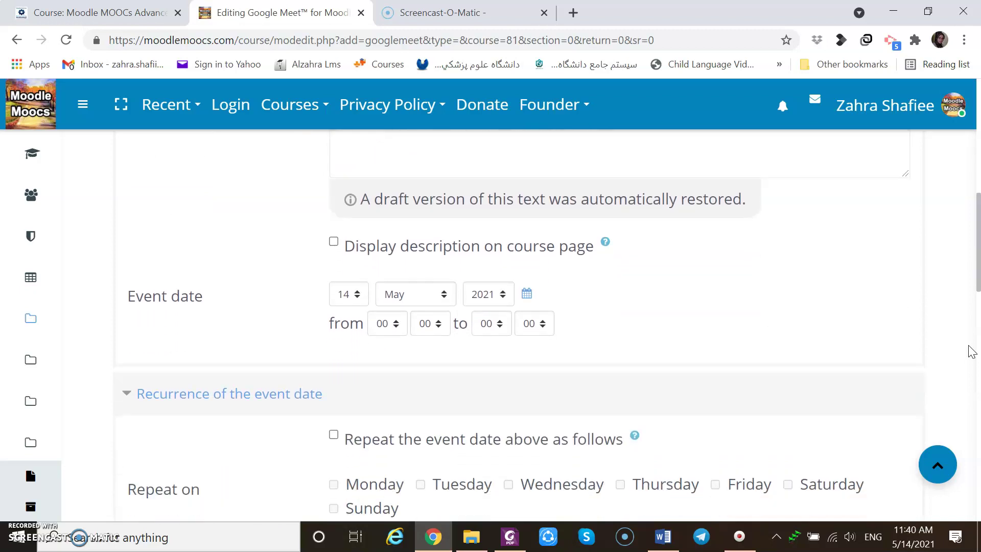
scroll(973, 352, "down", 1)
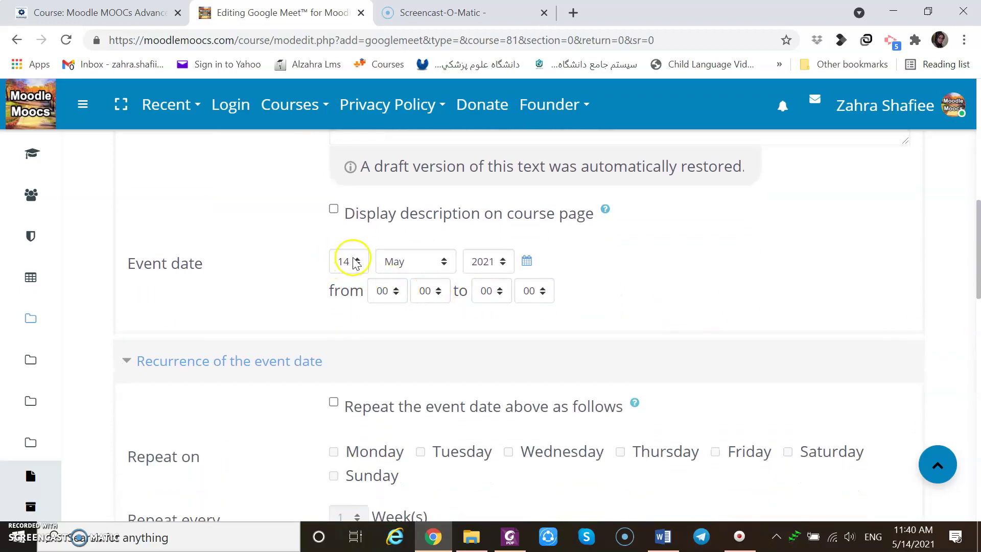
left_click(528, 261)
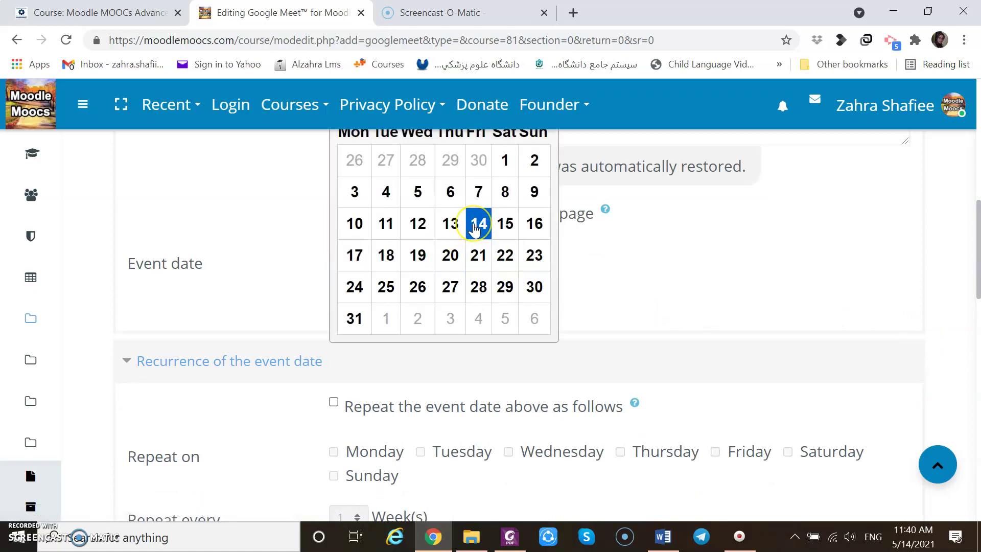
left_click(649, 295)
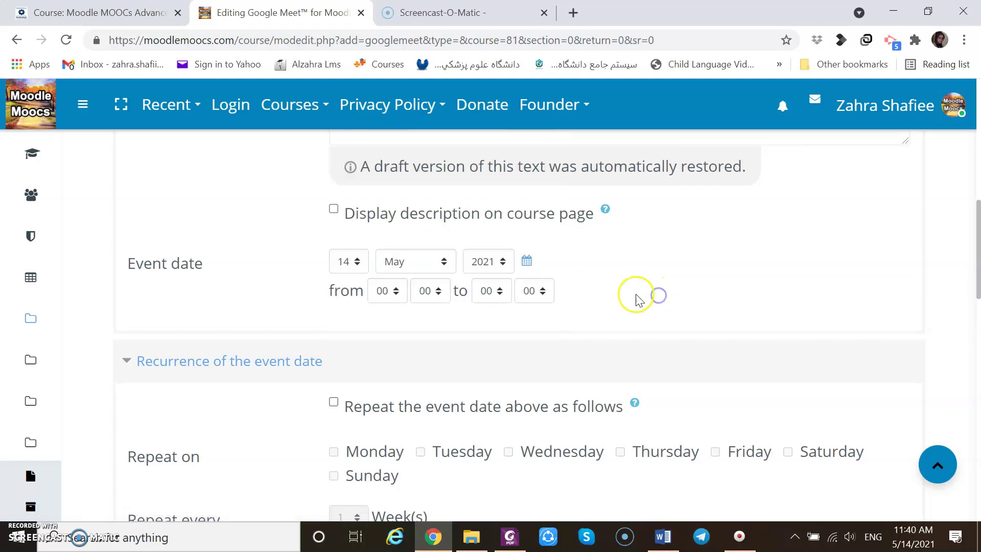
left_click(360, 263)
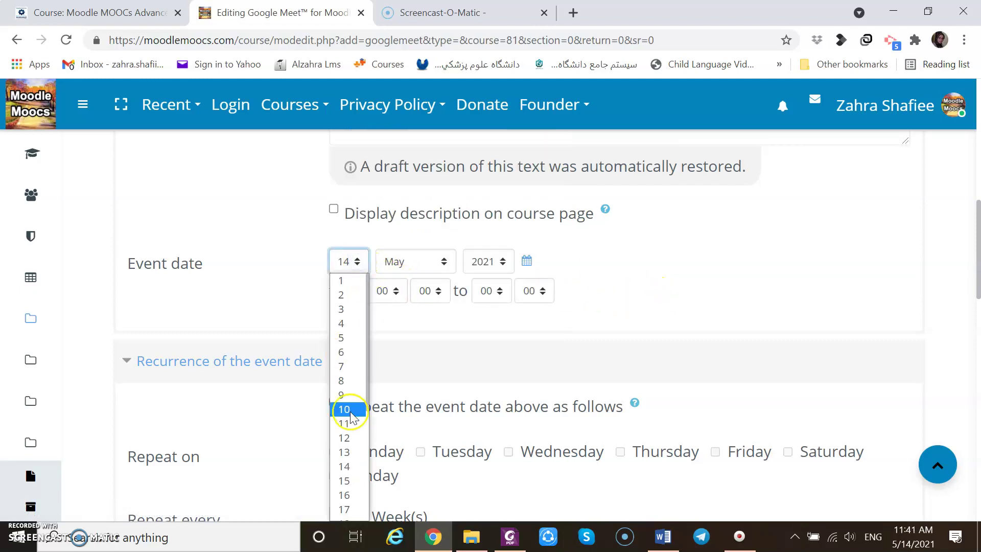
key("Escape")
key("1")
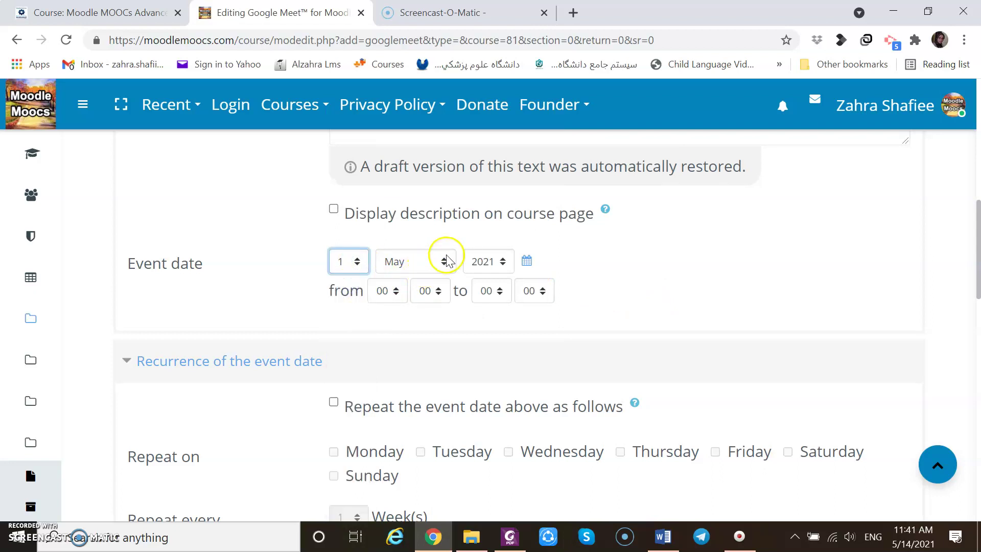
left_click(444, 262)
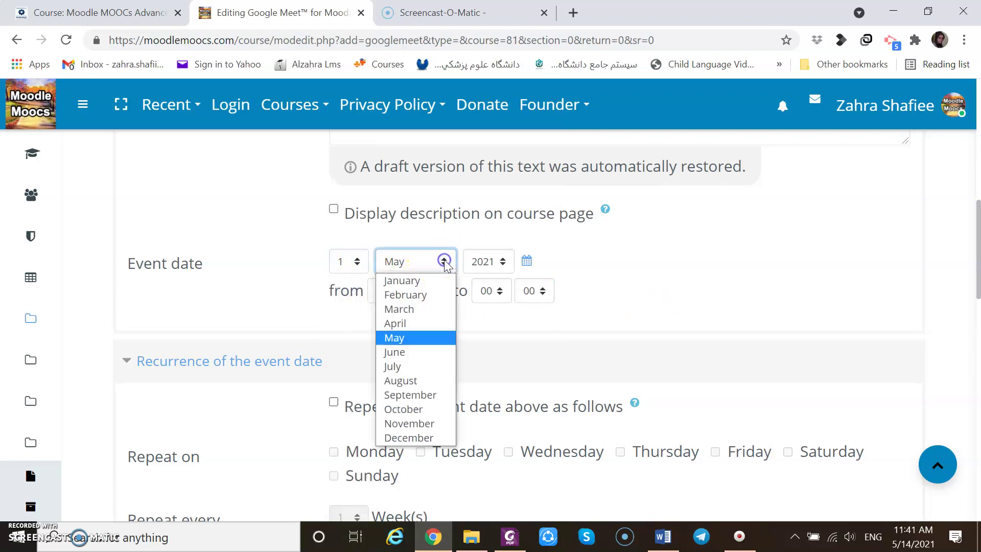
left_click(398, 352)
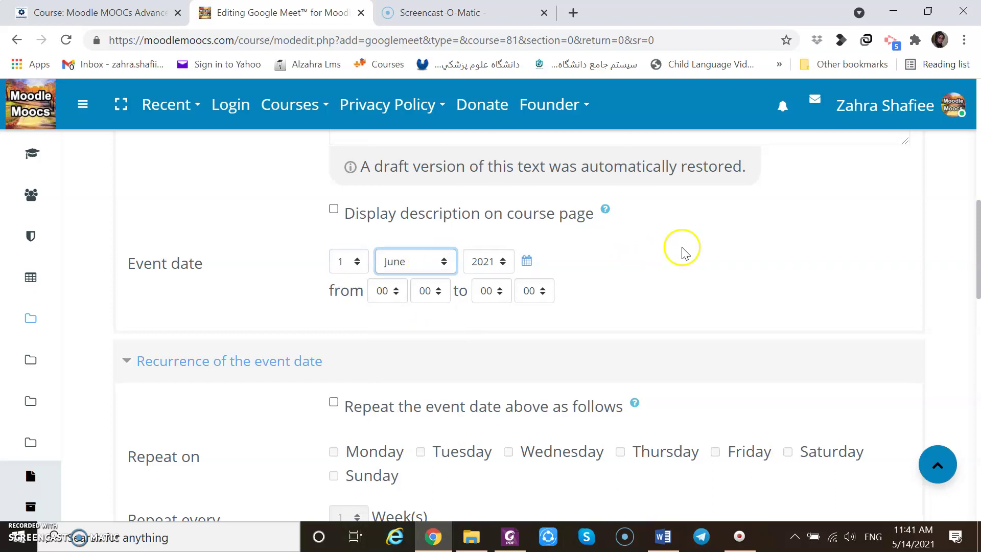
- Set the event to run 03:00–04:00 and confirm 1 June 2021 in the calendar
left_click(397, 290)
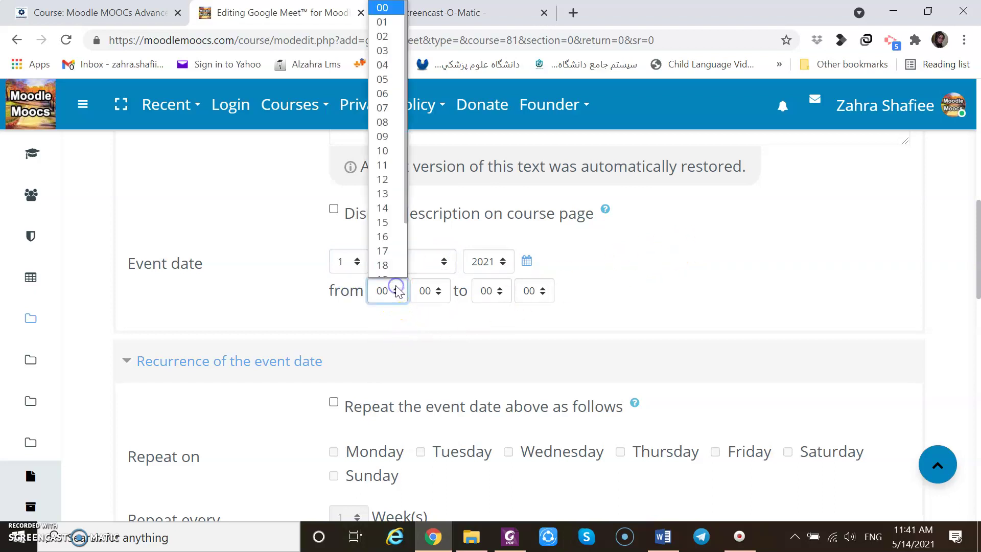
left_click(383, 43)
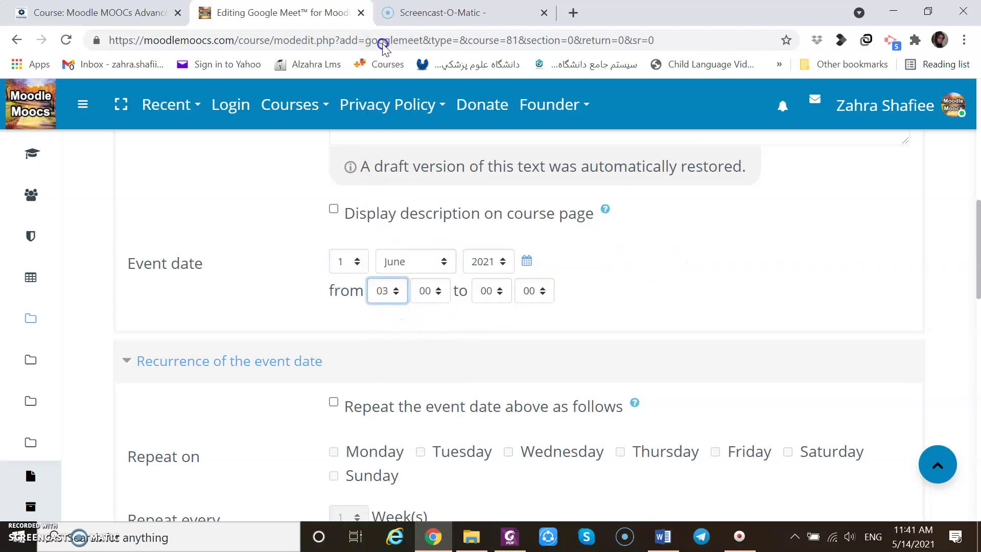
left_click(499, 290)
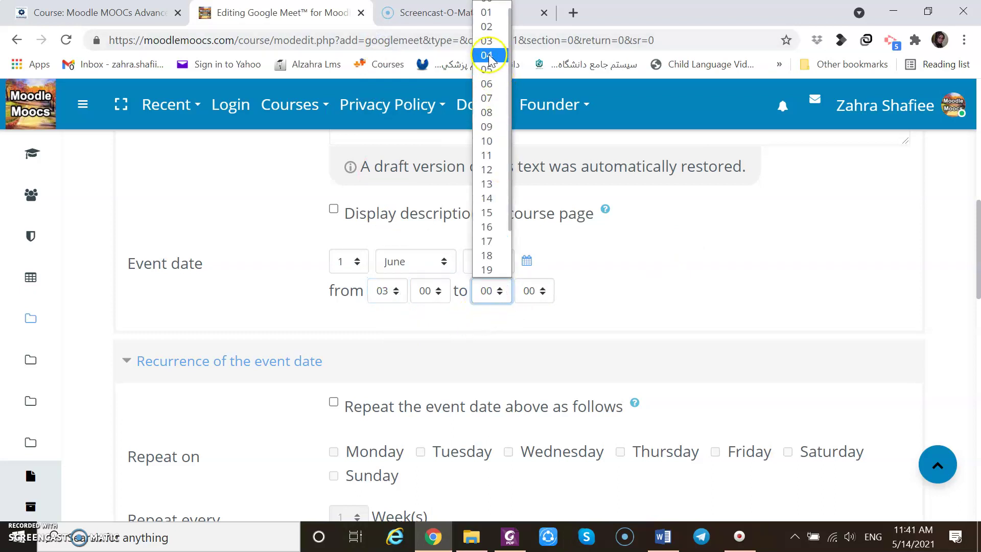
left_click(488, 55)
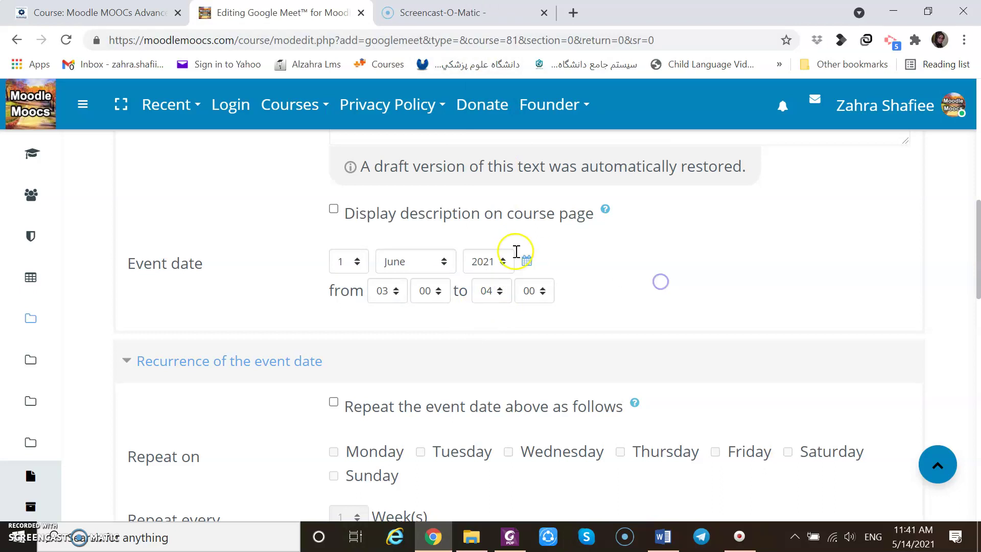
left_click(526, 262)
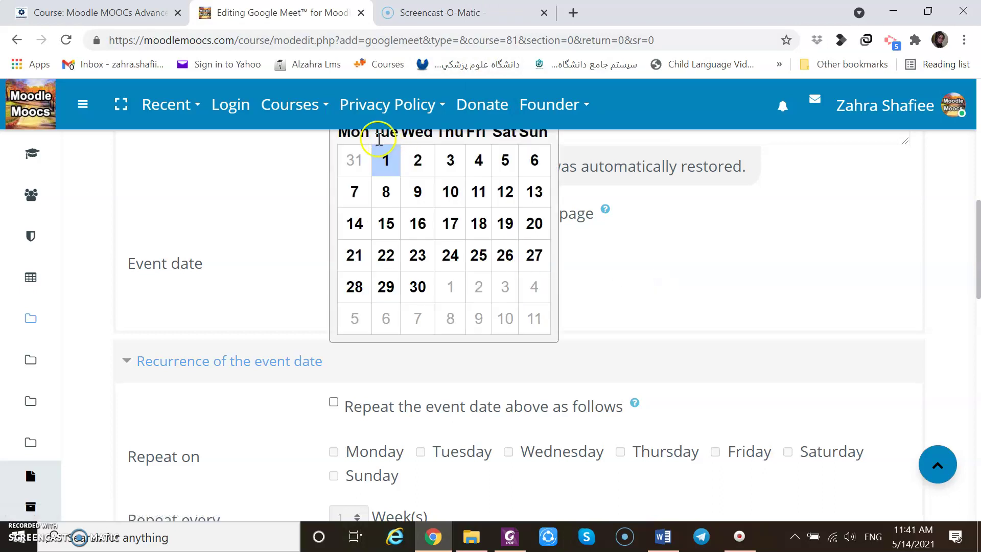
left_click(725, 265)
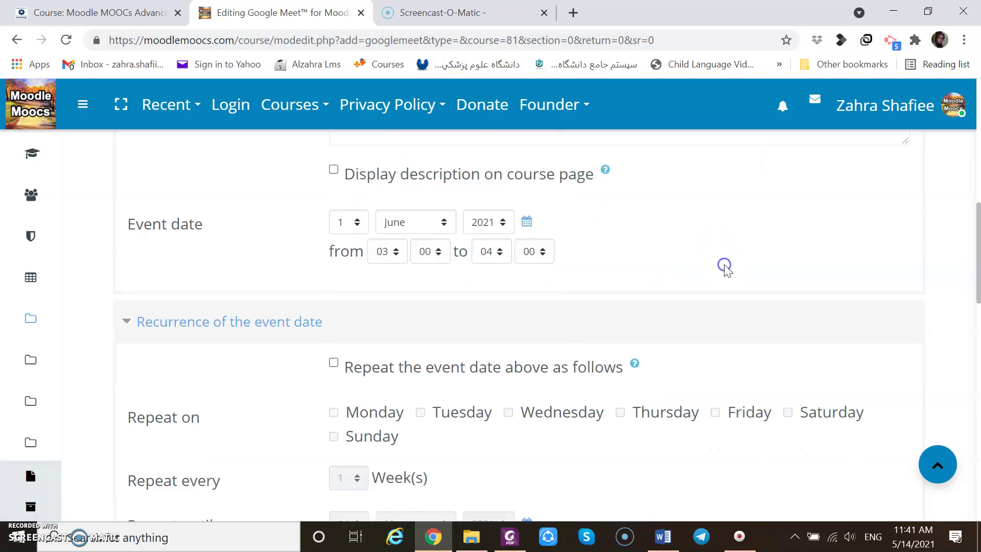
scroll(725, 266, "down", 3)
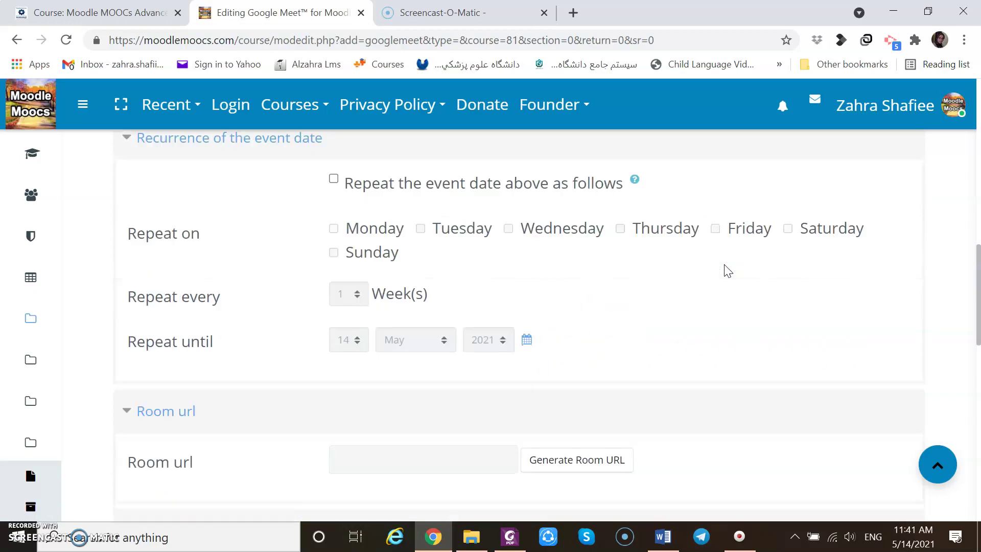
- Turn on event repetition ending 1 July 2021, checking the end date in the picker
left_click(334, 180)
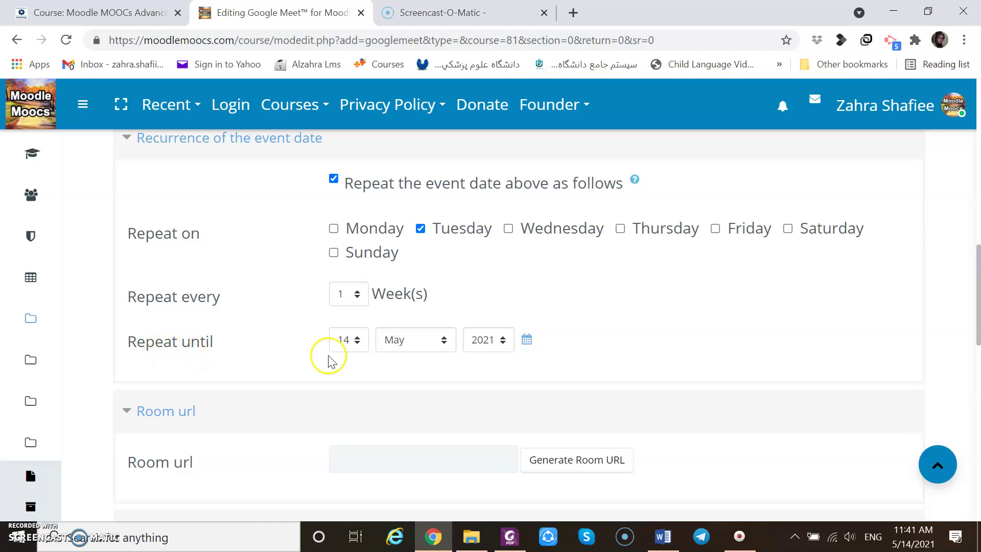
left_click(356, 342)
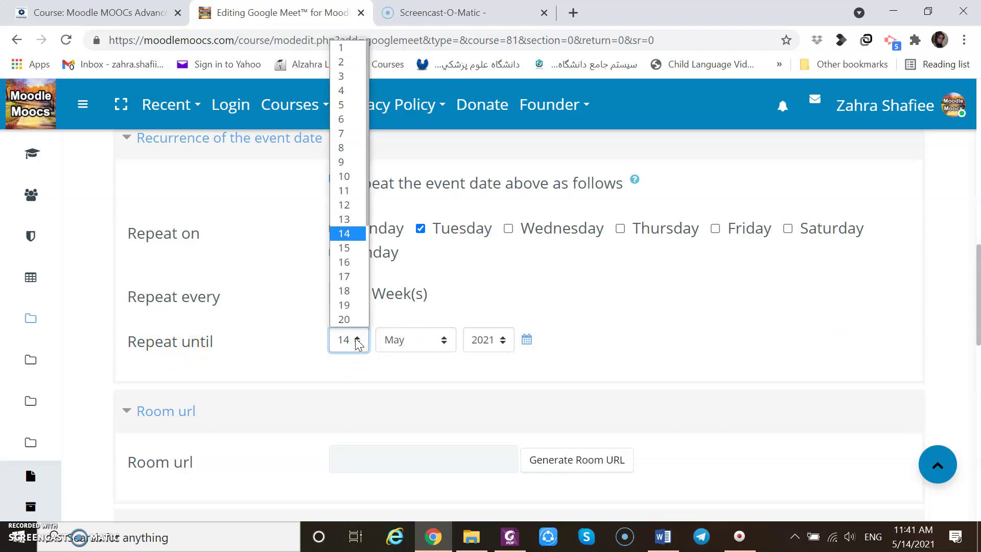
left_click(351, 323)
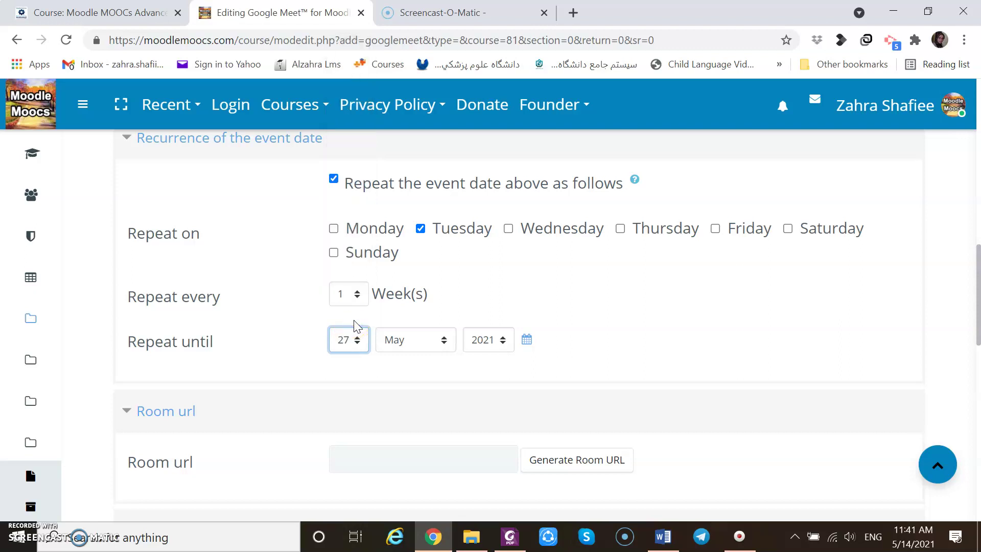
left_click(443, 340)
left_click(404, 247)
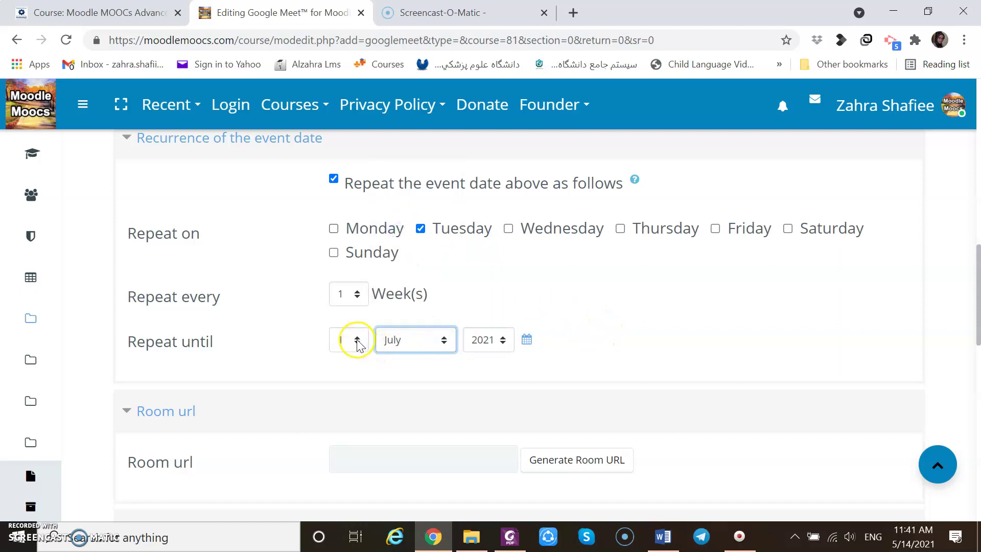
left_click(603, 336)
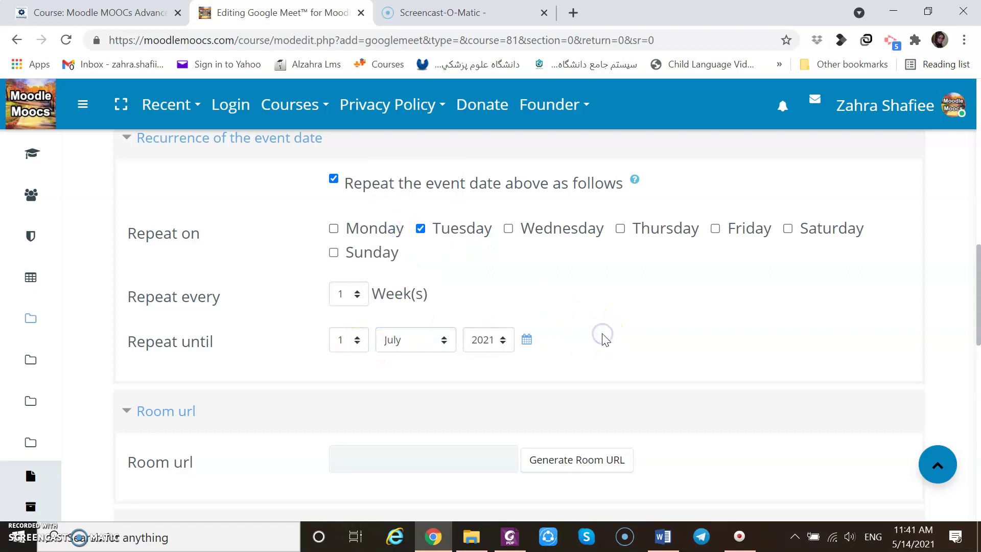
left_click(527, 339)
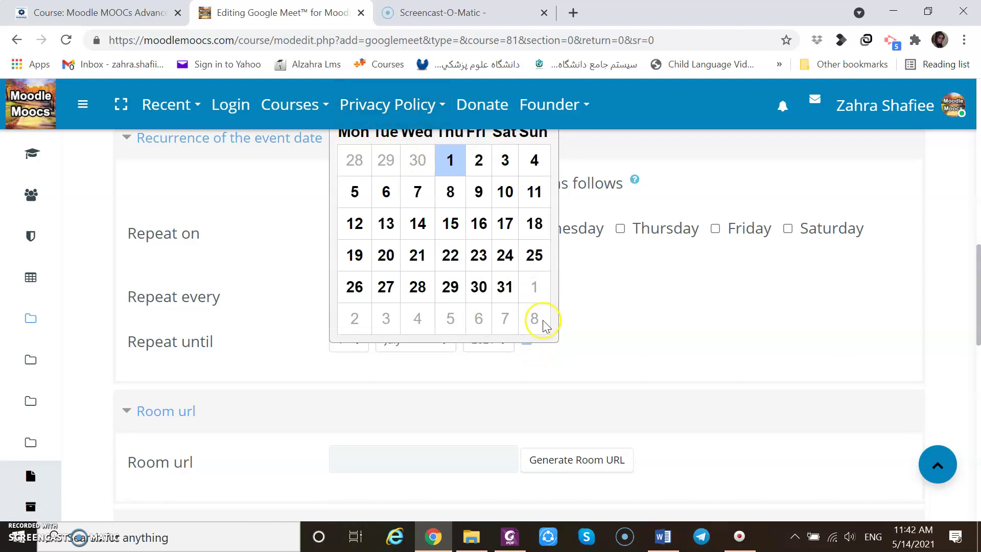
left_click(668, 322)
scroll(671, 326, "down", 1)
scroll(671, 326, "down", 3)
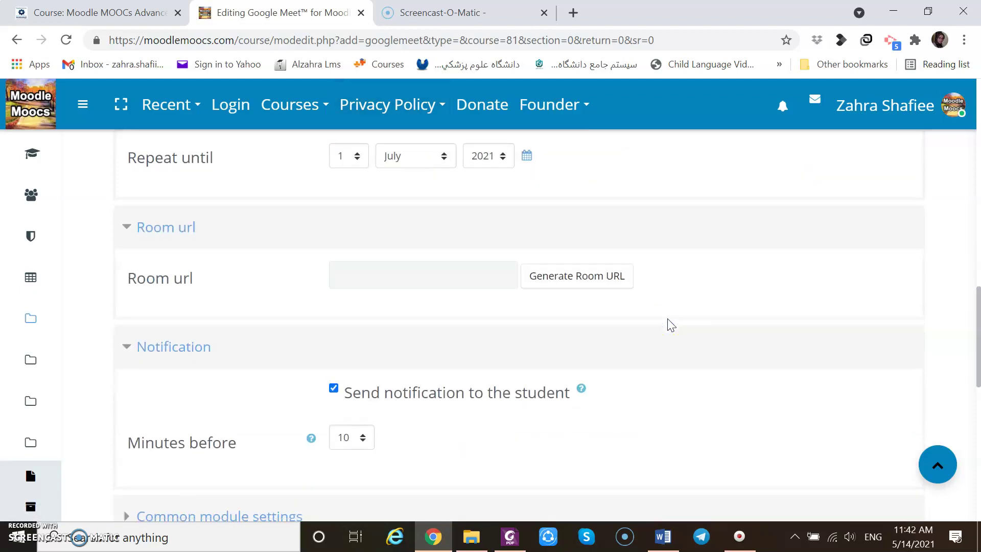
scroll(671, 325, "down", 1)
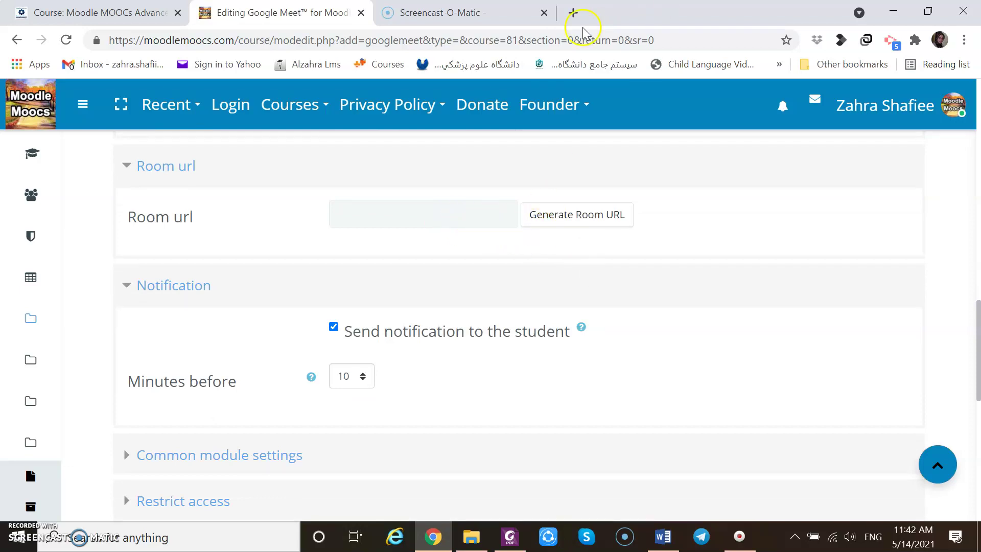
- Open Google Meet from the Google apps launcher in a new Chrome tab
left_click(573, 14)
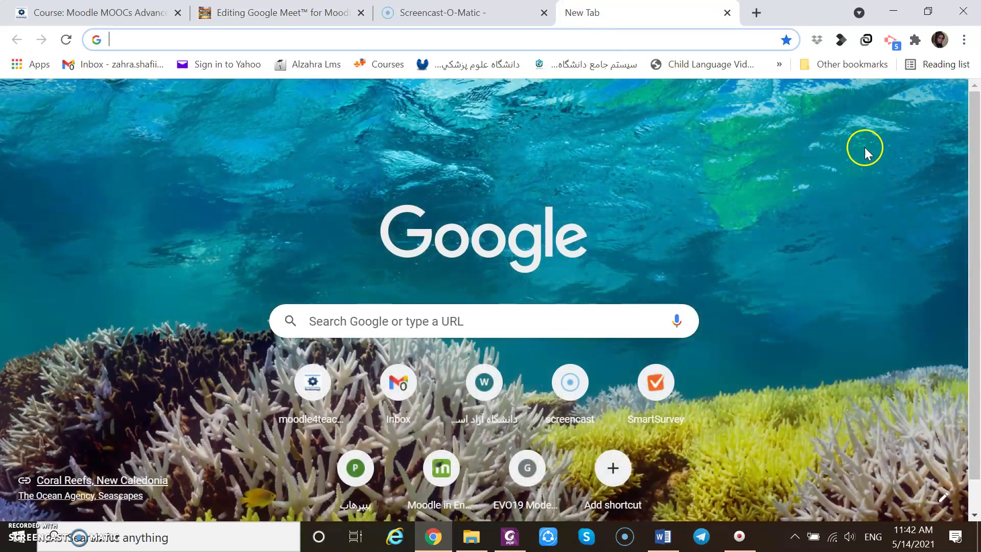
left_click(905, 105)
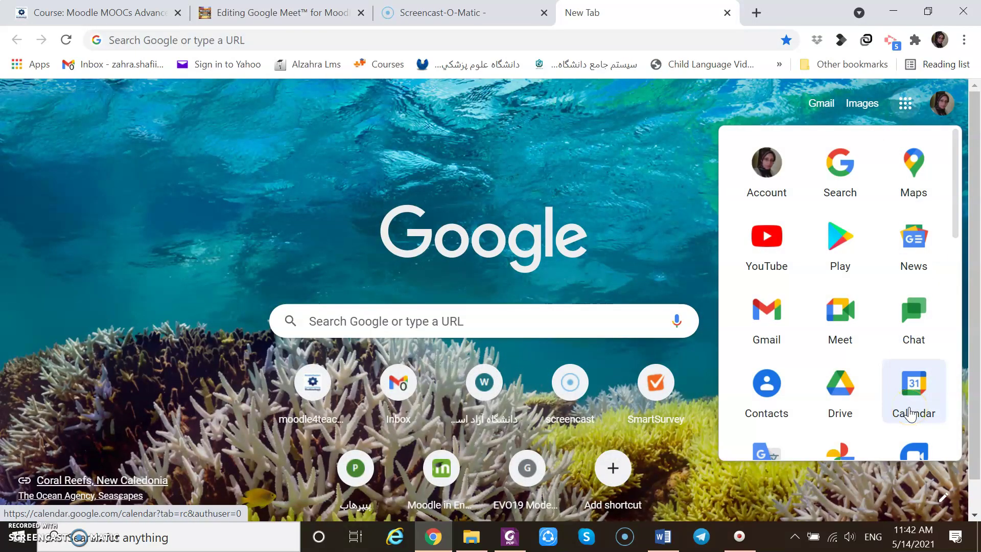
left_click(833, 418)
scroll(833, 421, "down", 1)
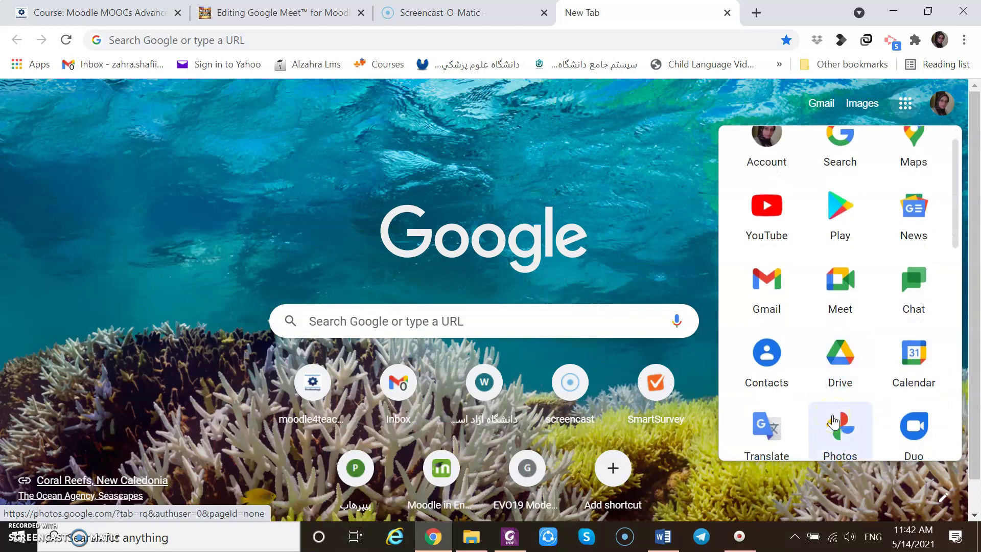
scroll(833, 421, "up", 1)
scroll(838, 361, "down", 1)
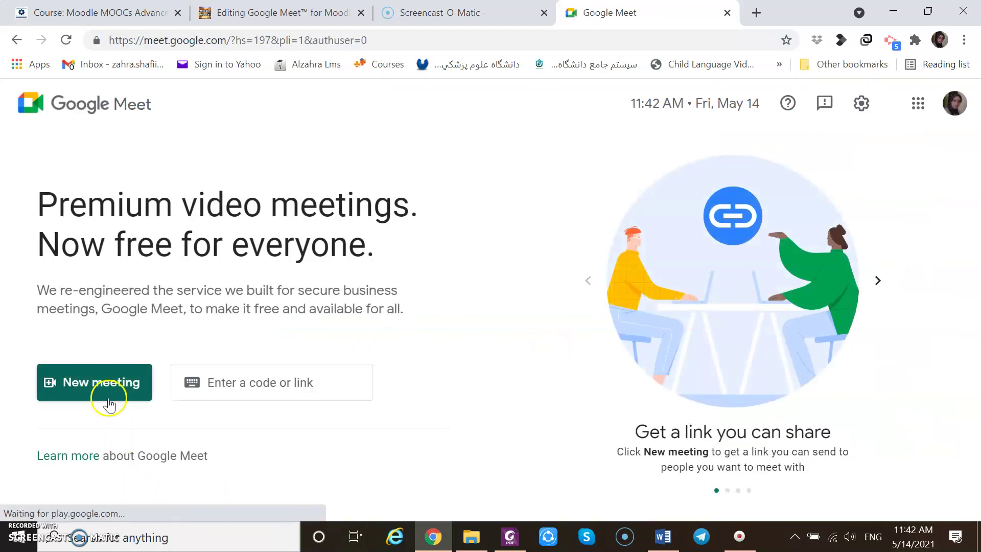
- Create a Google Meet meeting for later and copy its link meet.google.com/atz-honr-tcx
left_click(112, 387)
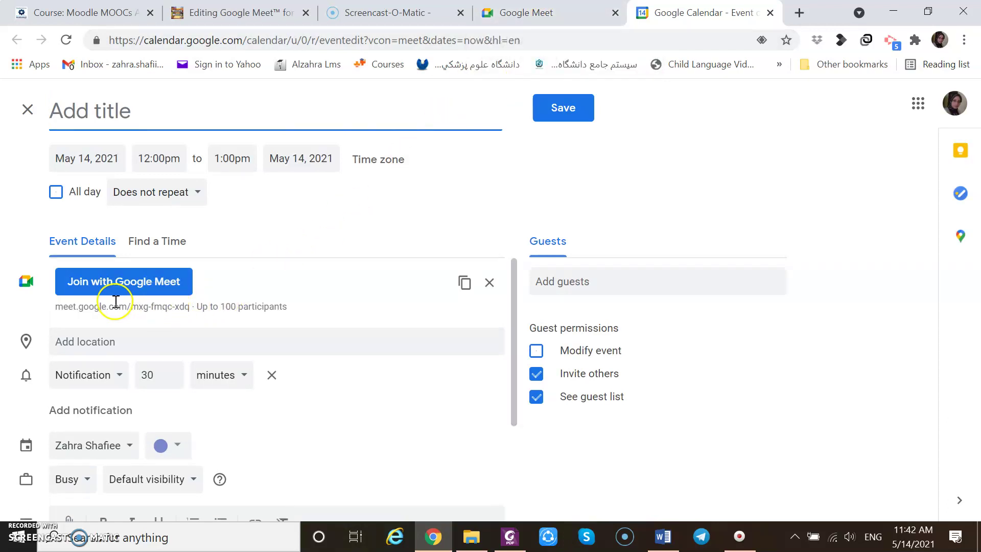
left_click(557, 18)
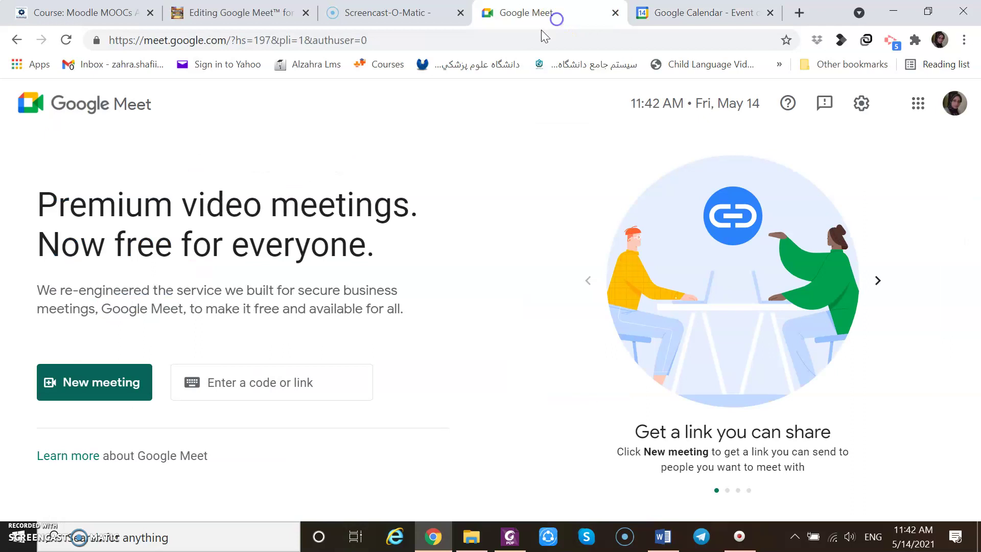
left_click(101, 380)
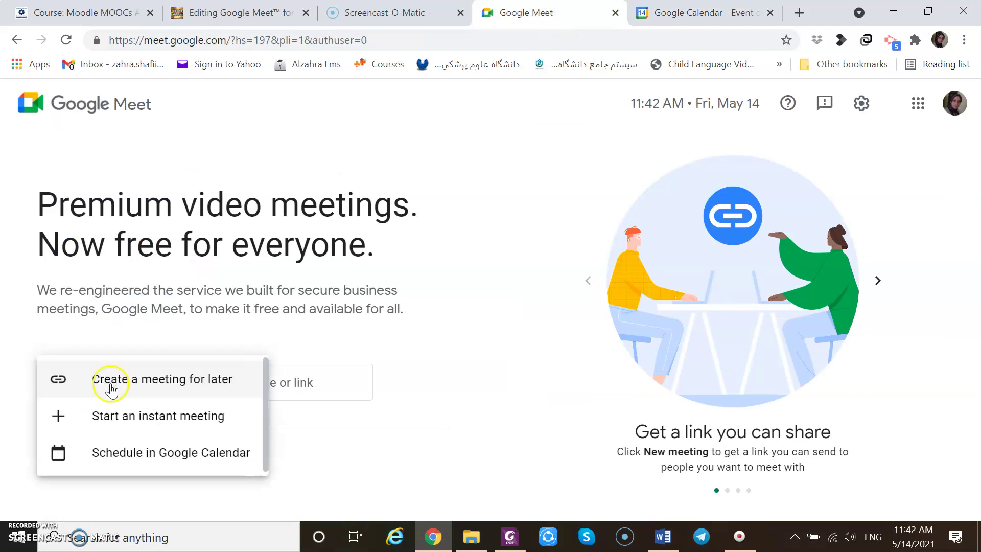
left_click(126, 379)
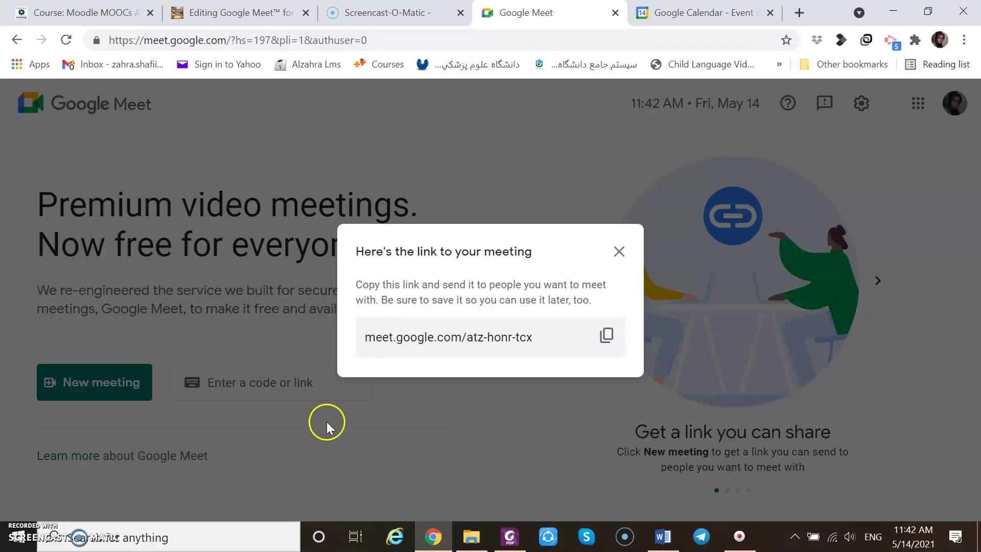
left_click(607, 336)
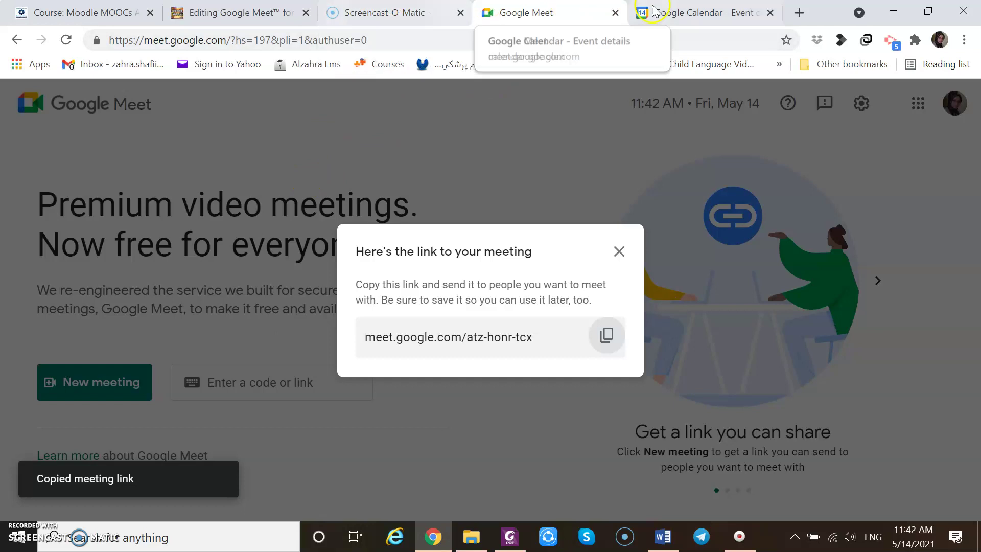
- Return to the Moodle Google Meet form and try pasting into the Room url field
left_click(94, 11)
left_click(214, 13)
left_click(367, 217)
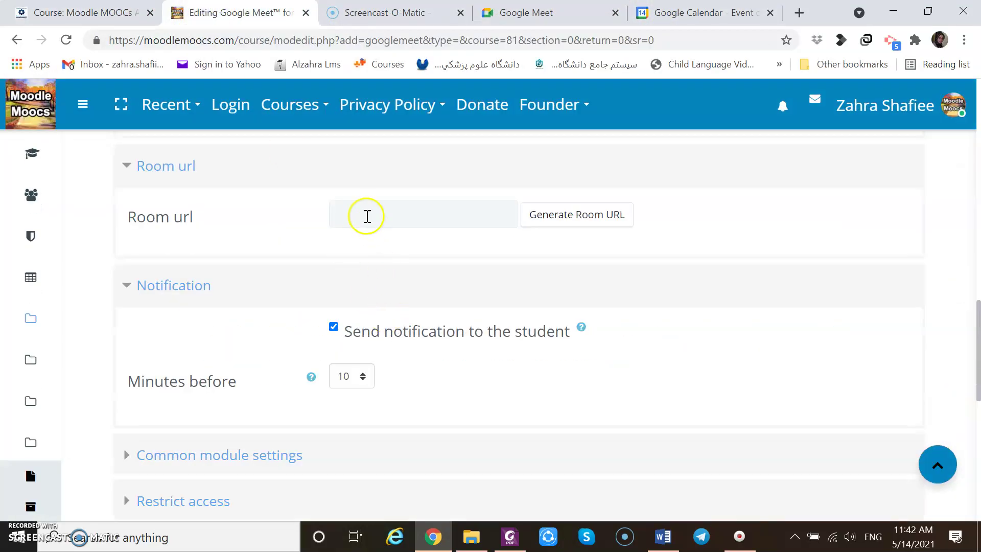
right_click(365, 212)
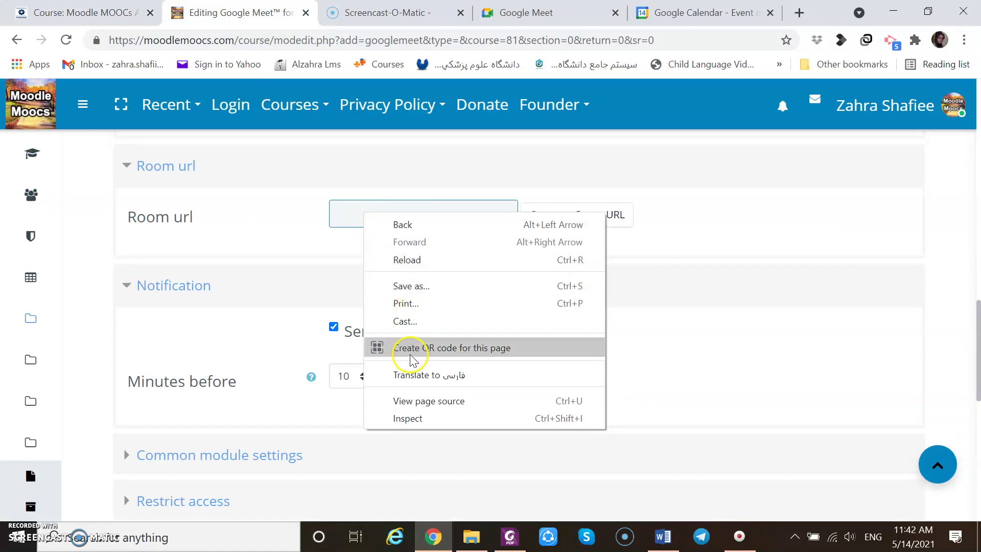
left_click(344, 214)
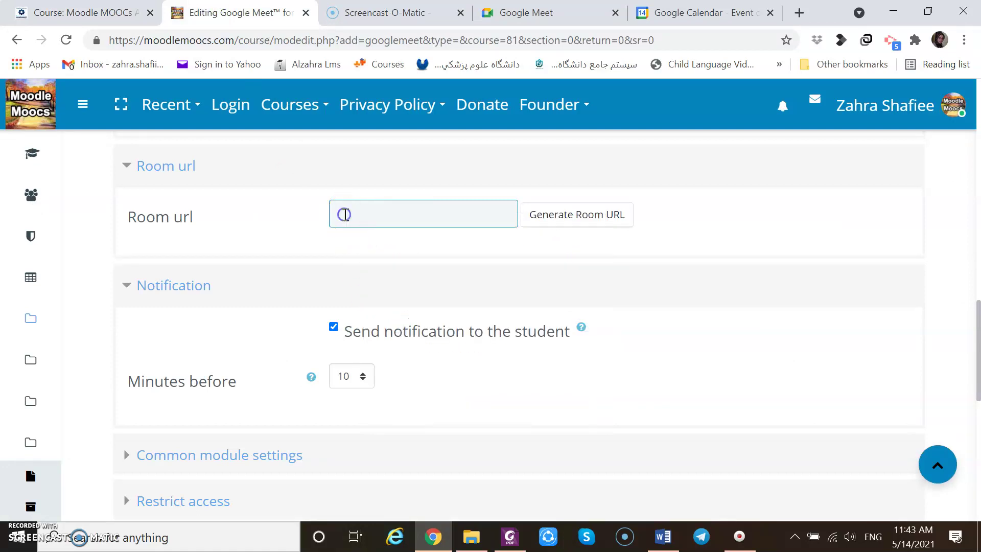
right_click(344, 215)
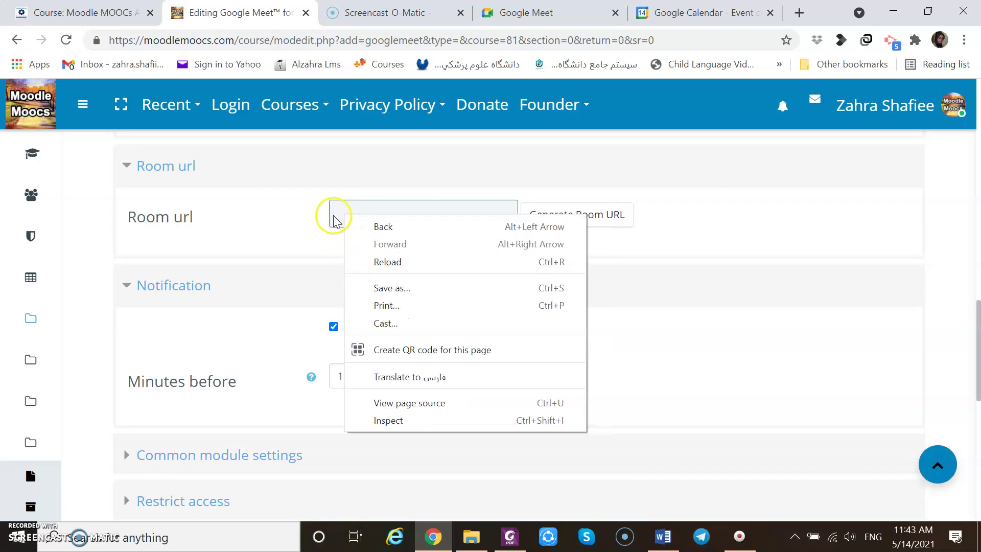
left_click(333, 216)
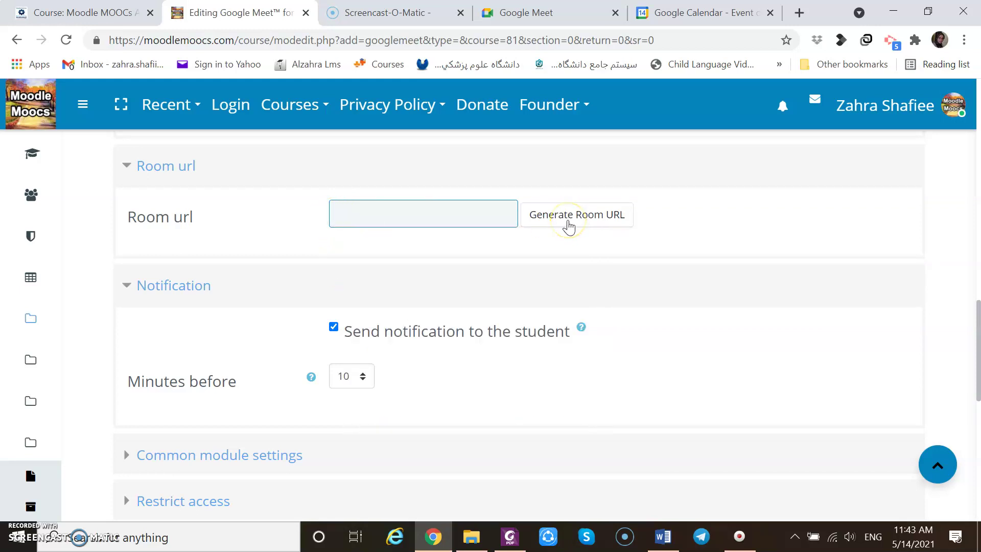
- Try Generate Room URL with a Google account, then close the unverified sign-in window
left_click(568, 225)
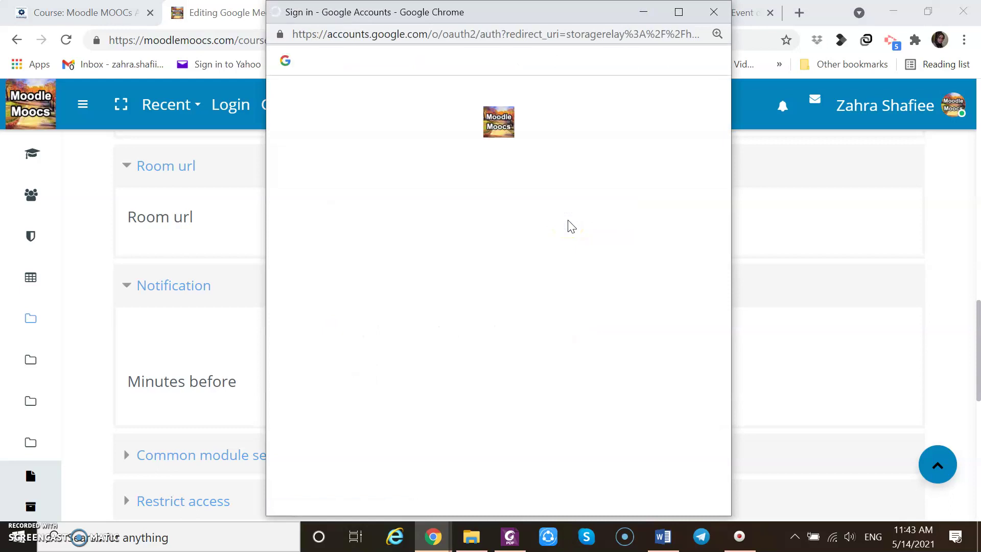
left_click(415, 349)
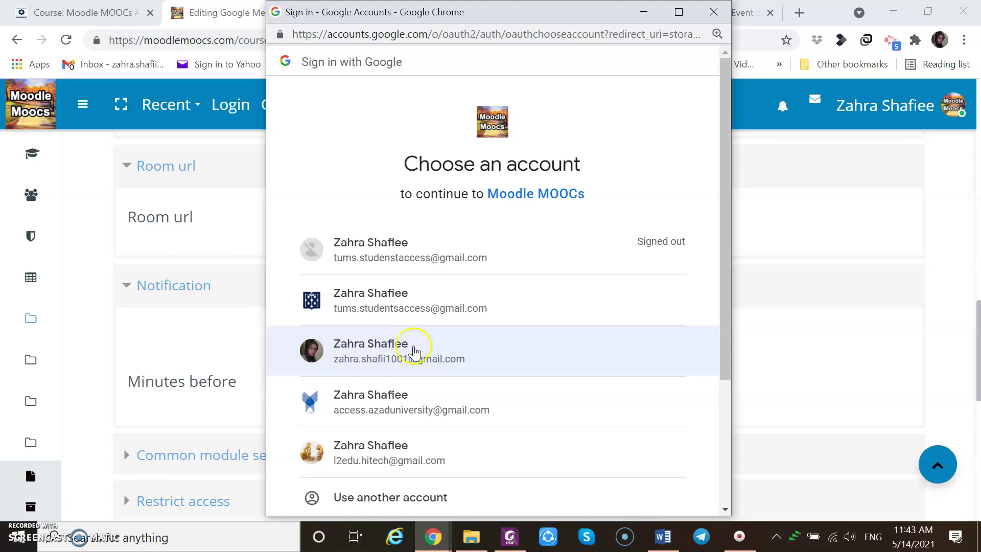
left_click(395, 345)
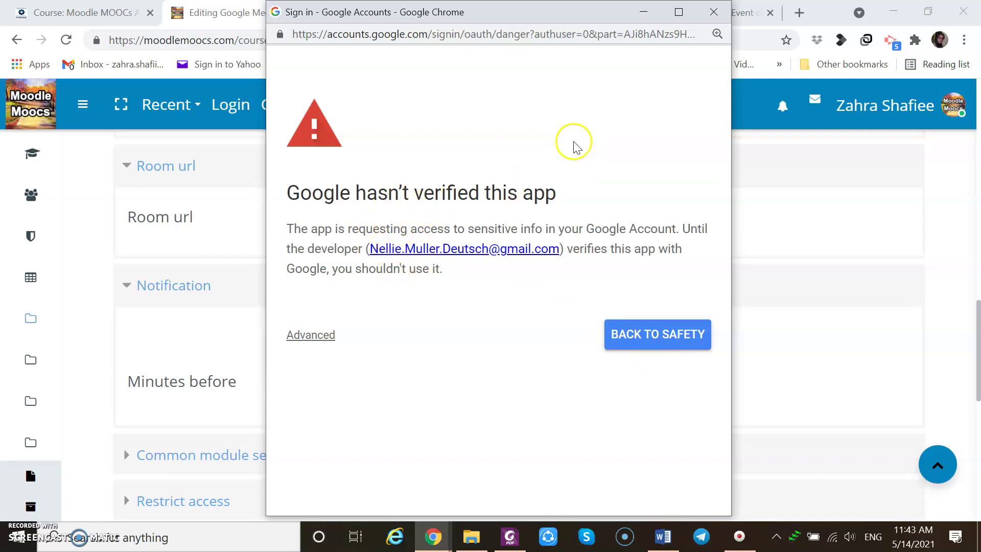
left_click(713, 12)
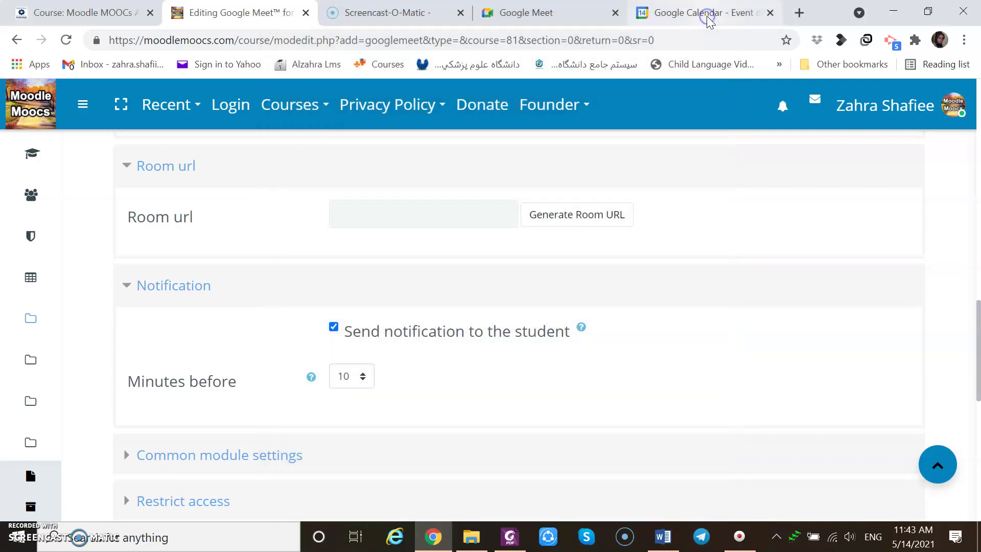
- Discard the draft Google Calendar event tab and dismiss the Meet link dialog
left_click(469, 220)
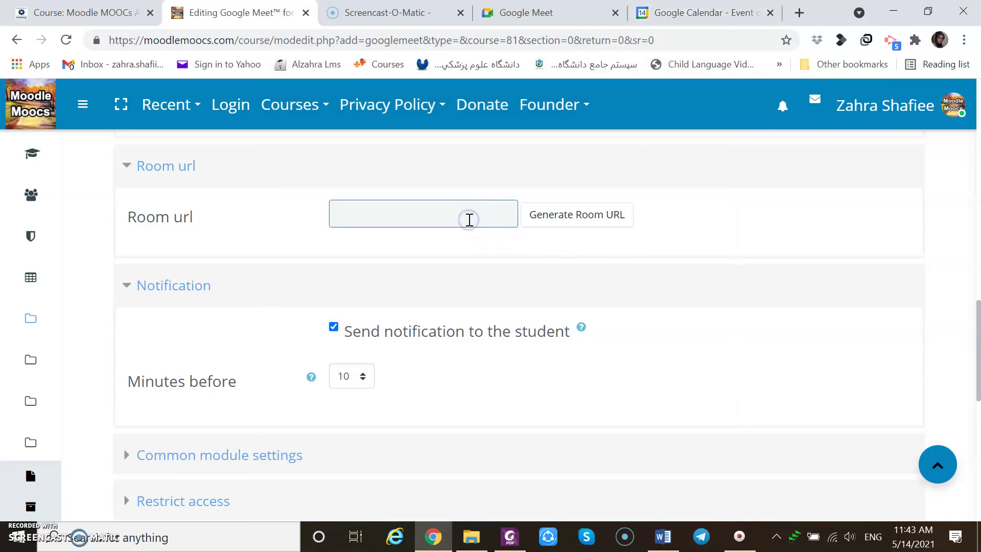
left_click(669, 10)
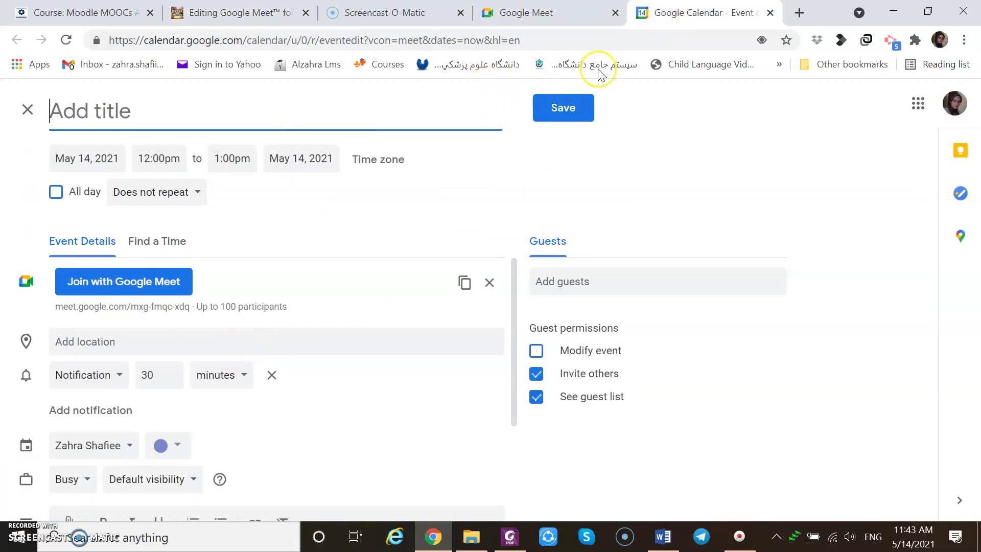
left_click(771, 13)
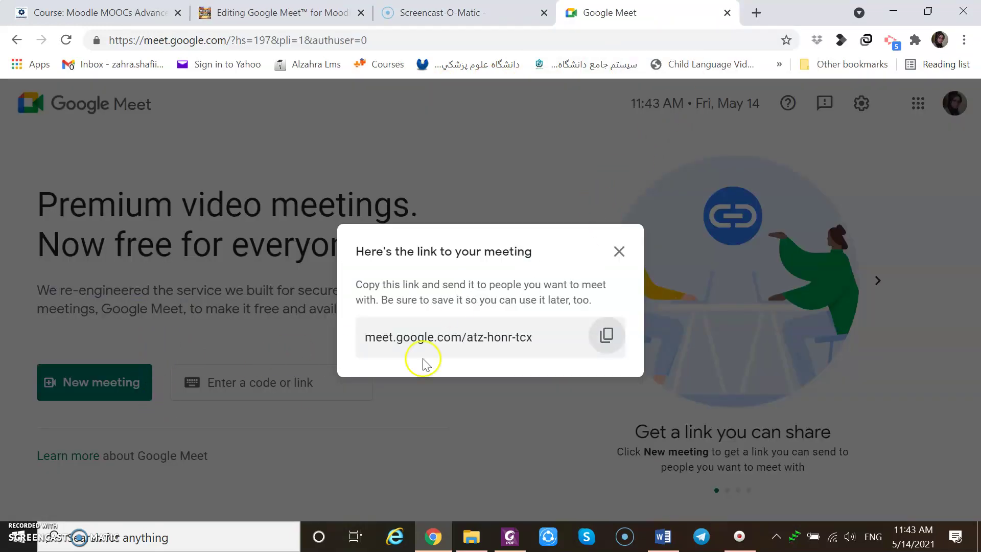
left_click(619, 251)
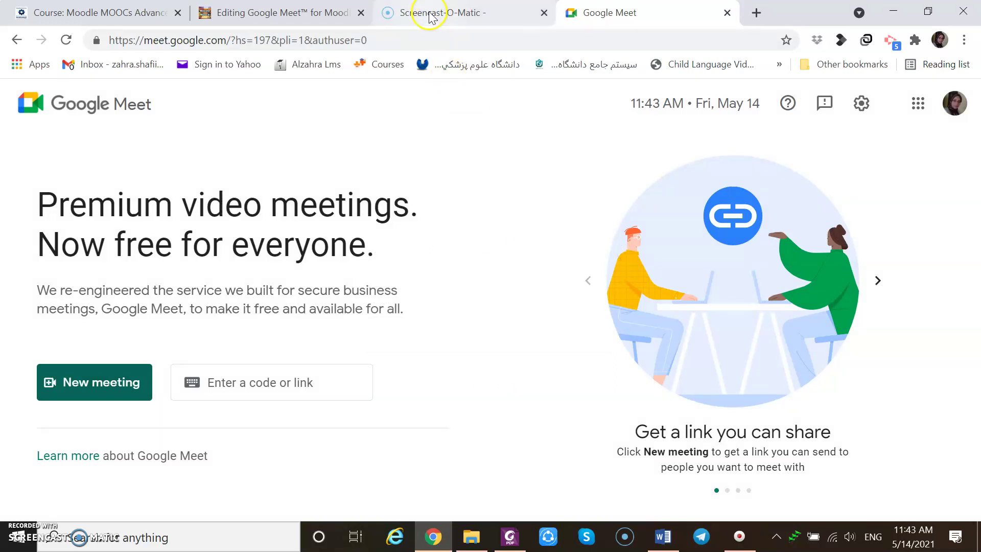
- Cancel the unsaved Google Meet activity form at the bottom of the page
left_click(233, 15)
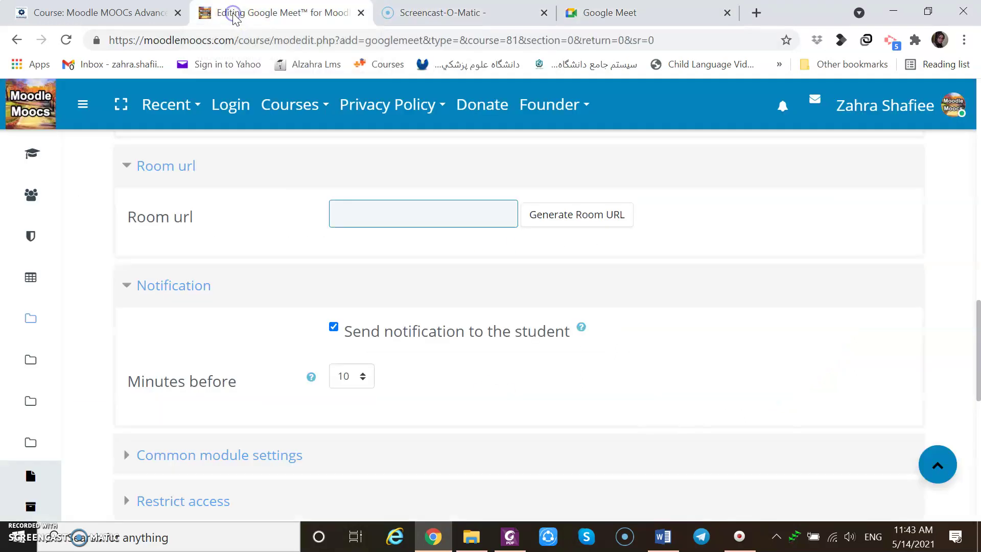
scroll(669, 305, "down", 7)
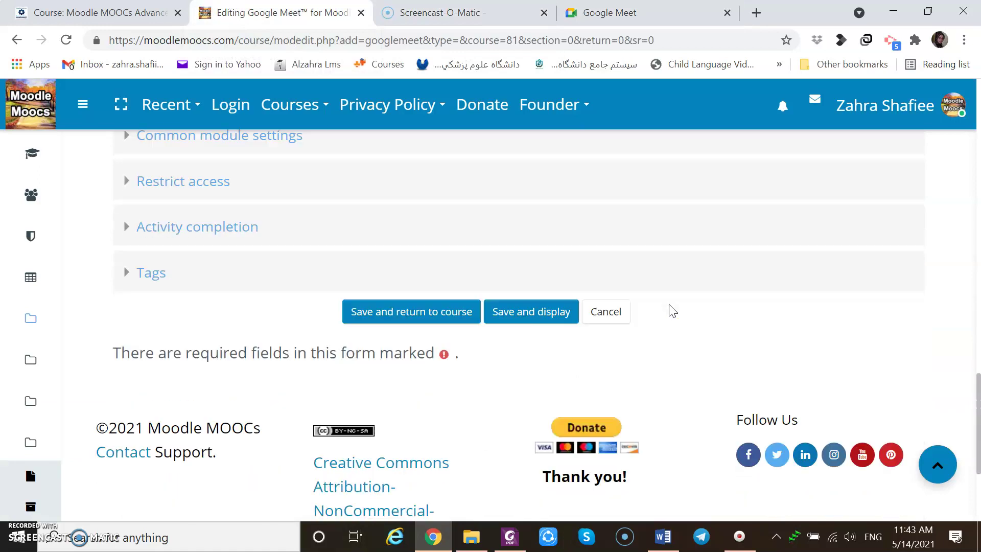
left_click(604, 301)
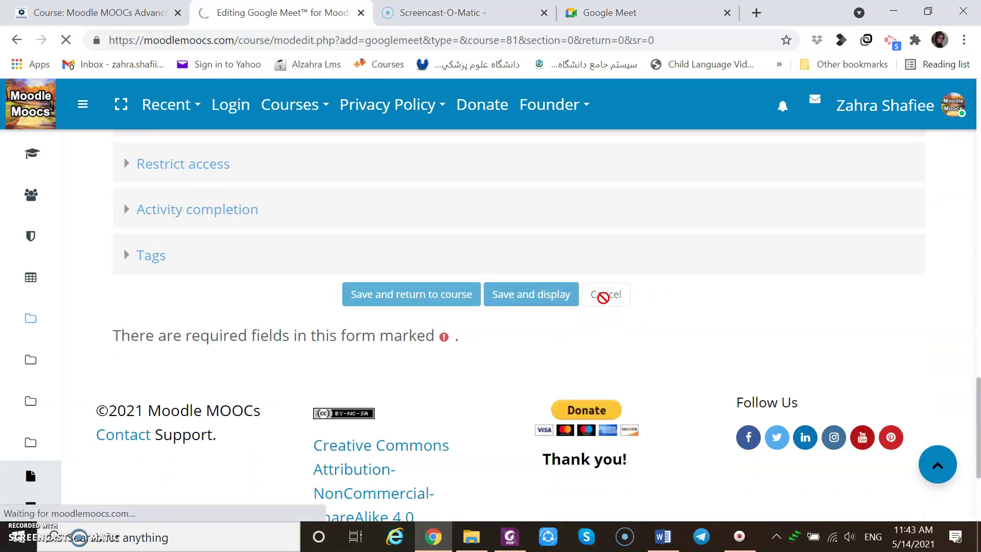